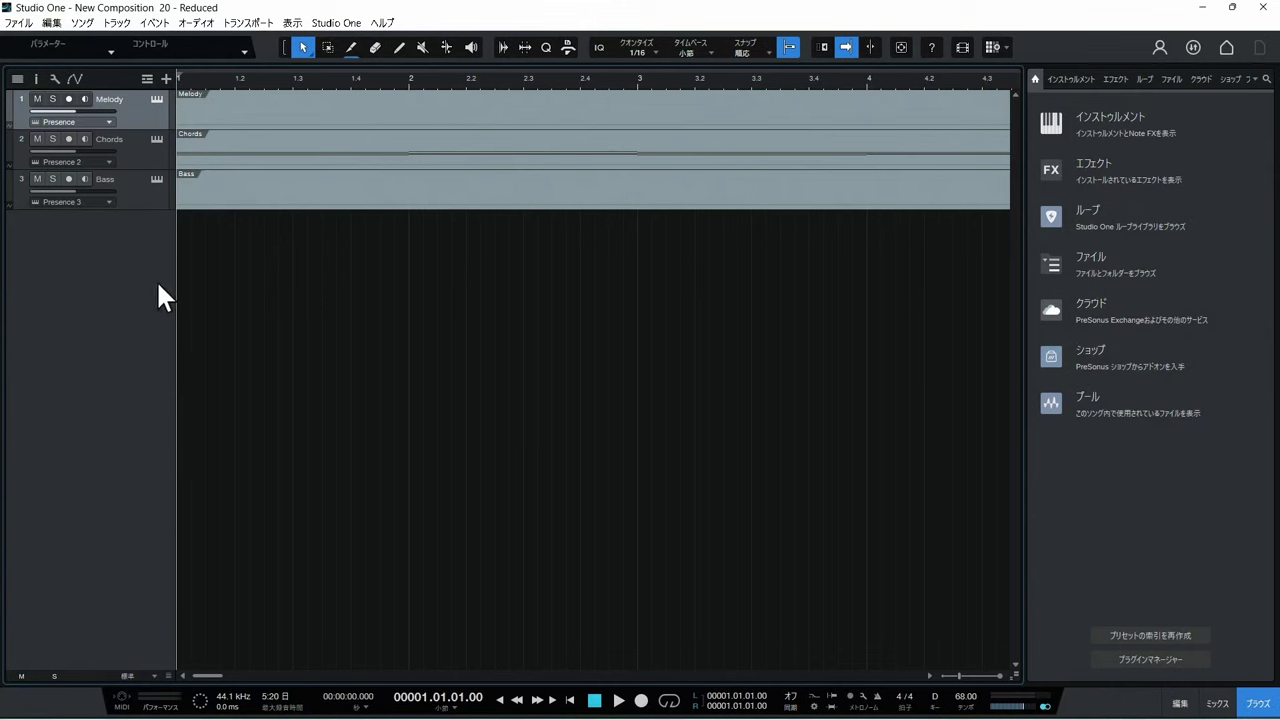
Open the MIDI file New Composition 20 - Orchestrated.mid and load its General MIDI sounds
{"action": "left_click", "coordinate": [16, 28]}
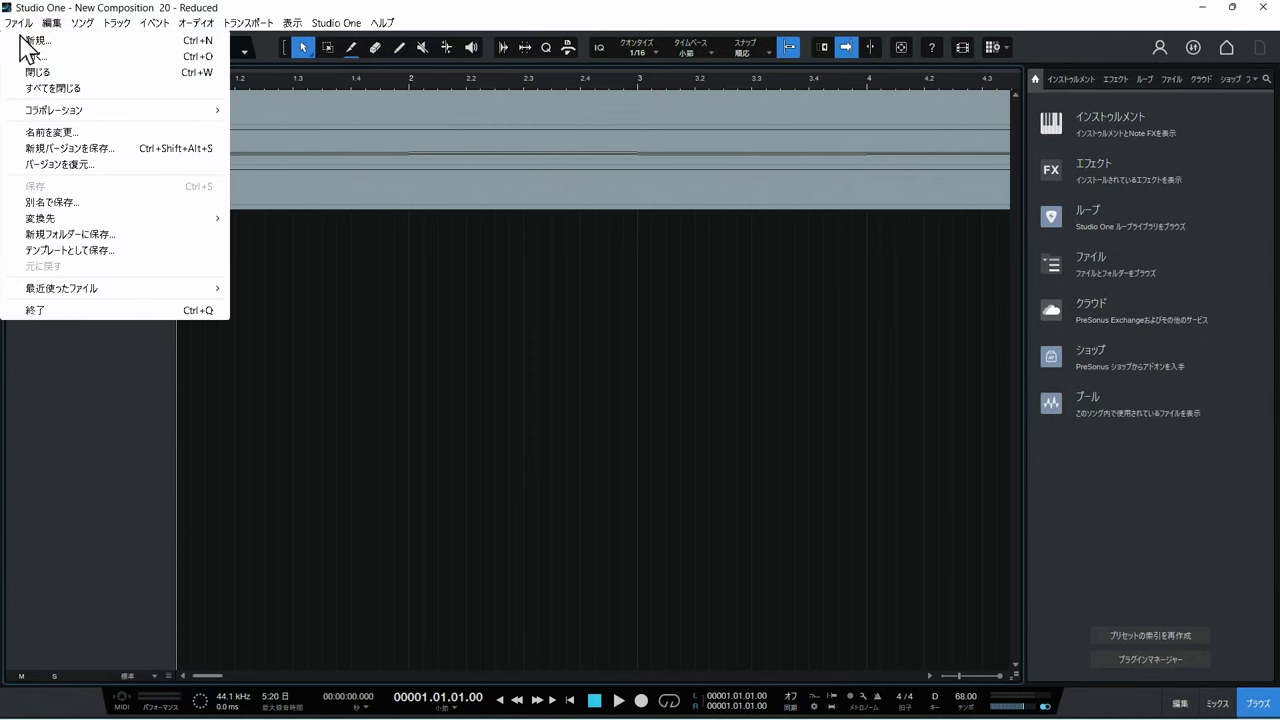
{"action": "left_click", "coordinate": [30, 55]}
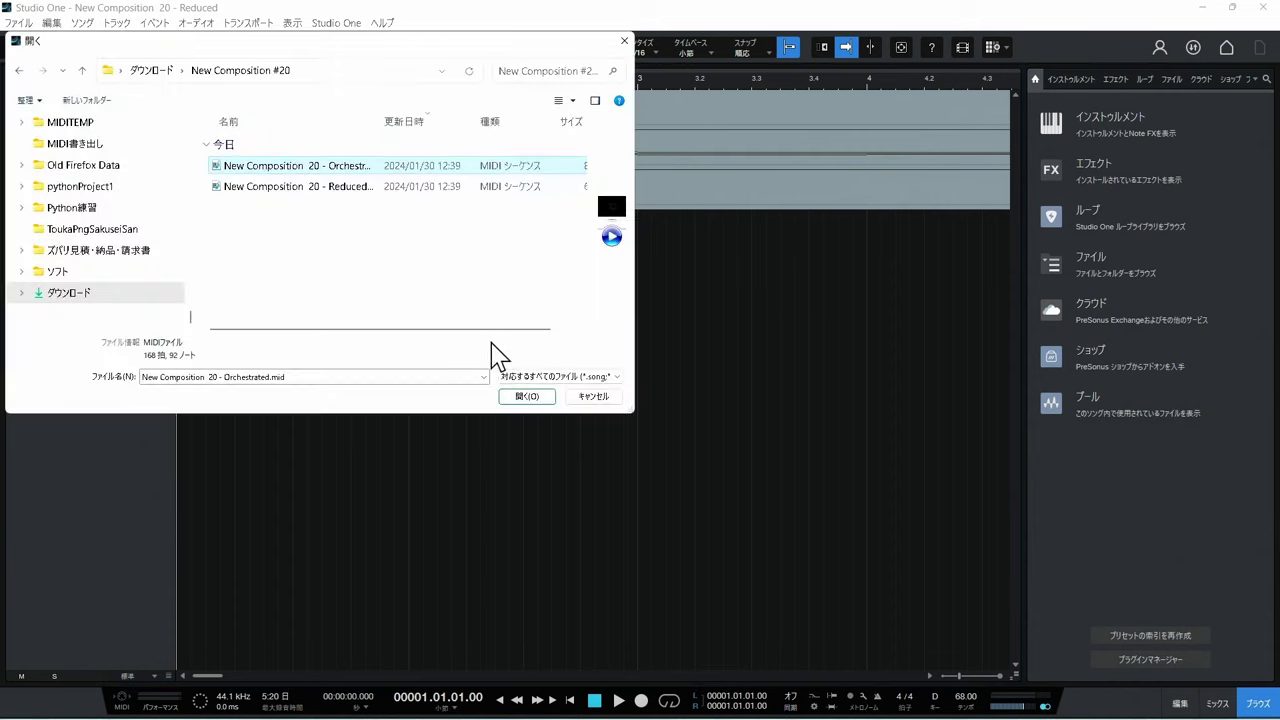
{"action": "left_click", "coordinate": [527, 397]}
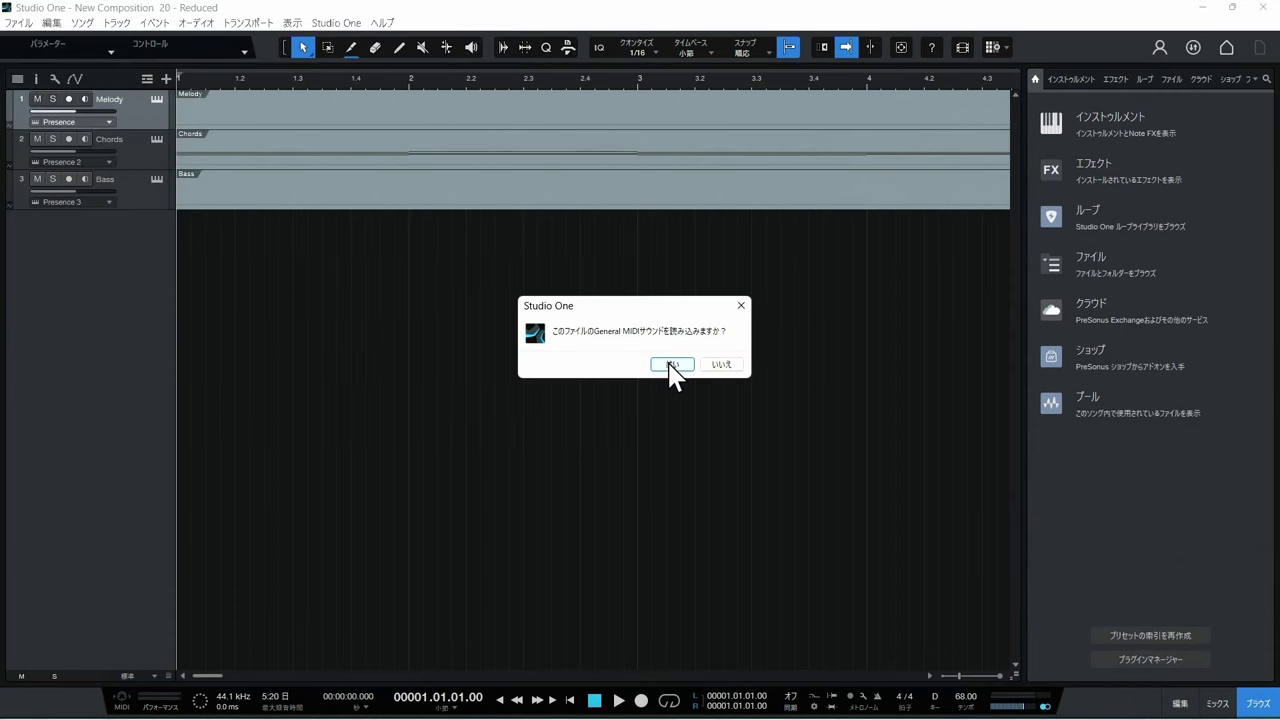
{"action": "left_click", "coordinate": [671, 365]}
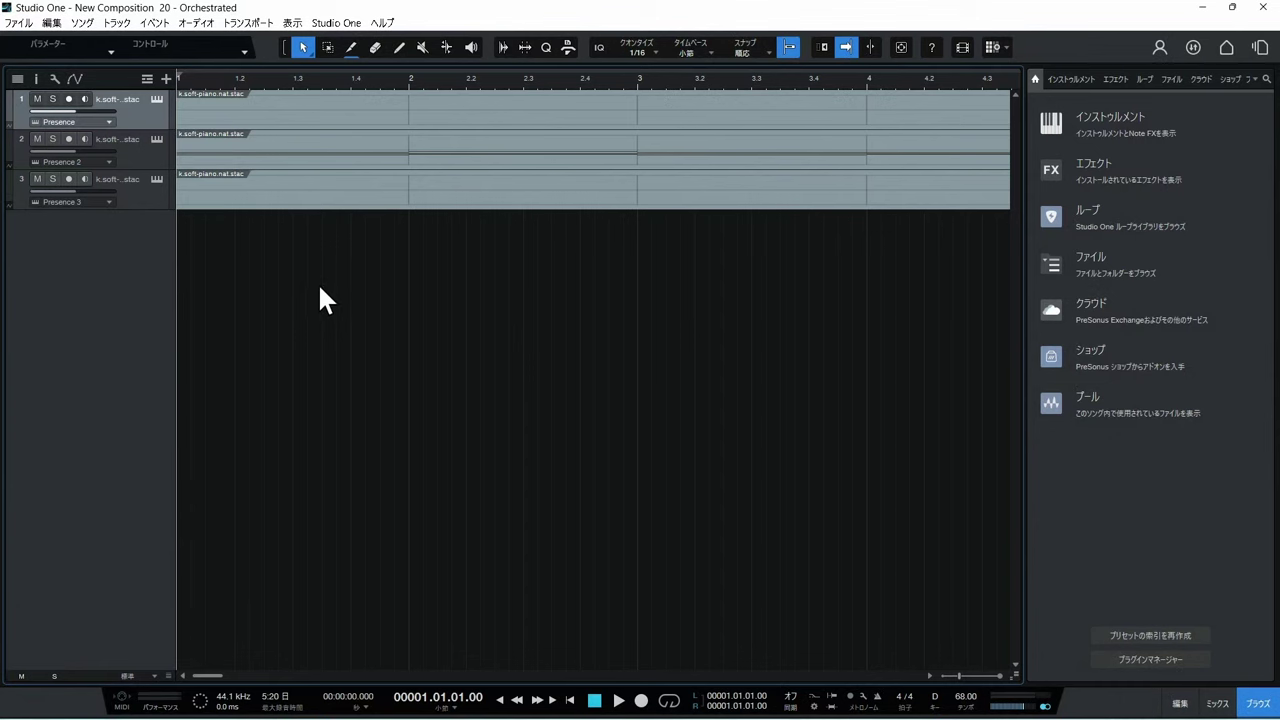
Show the tempo track and the chord track in the Orchestrated song
{"action": "key", "text": "z"}
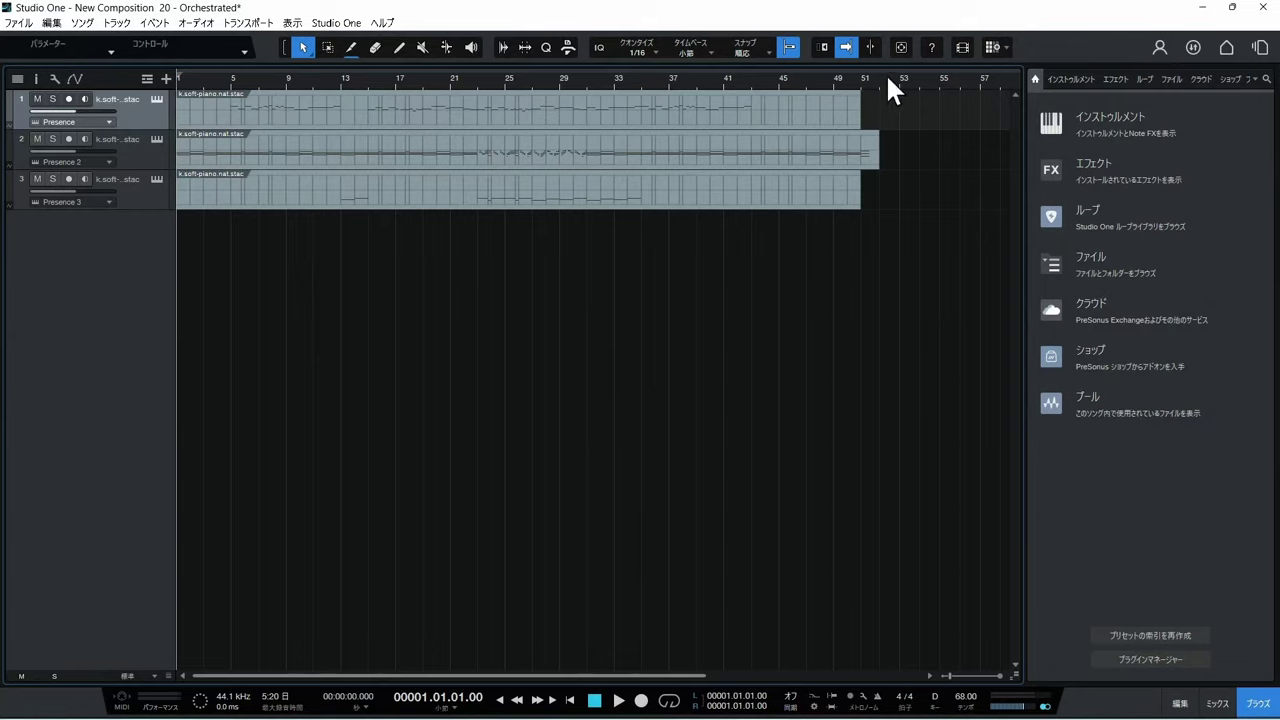
{"action": "left_click_drag", "start_coordinate": [886, 73], "coordinate": [778, 105]}
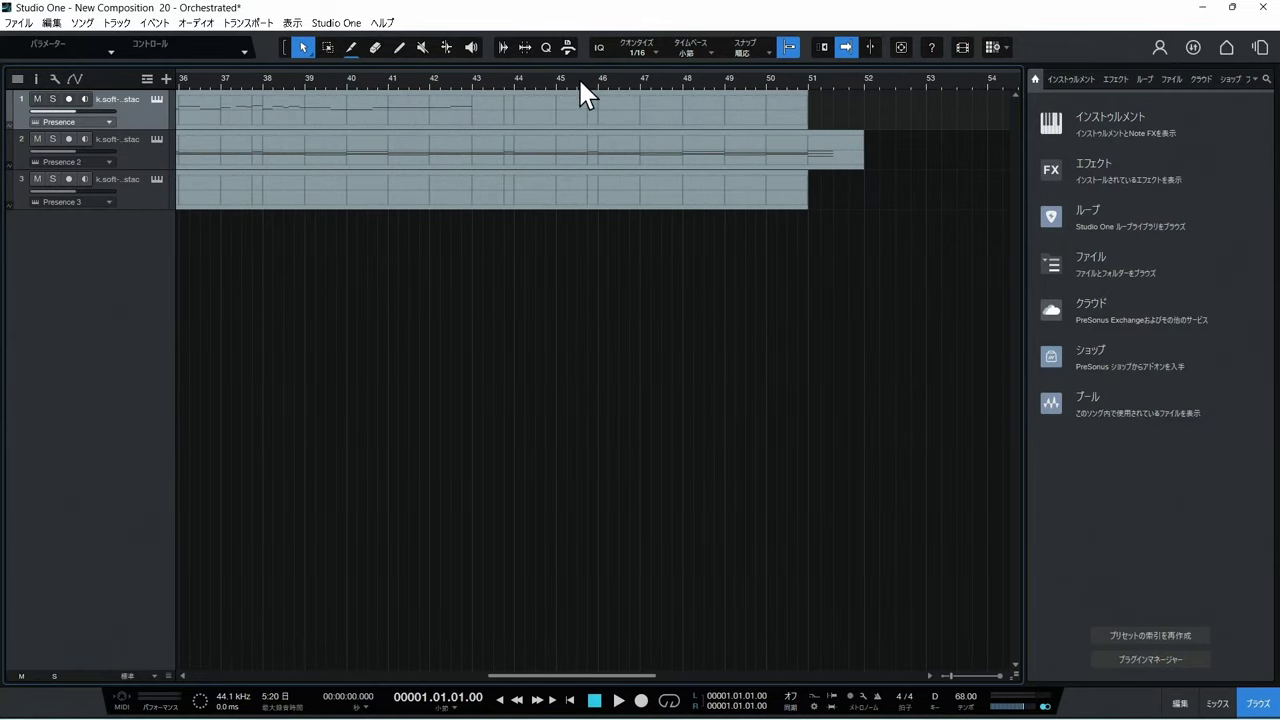
{"action": "left_click_drag", "start_coordinate": [585, 90], "coordinate": [310, 185]}
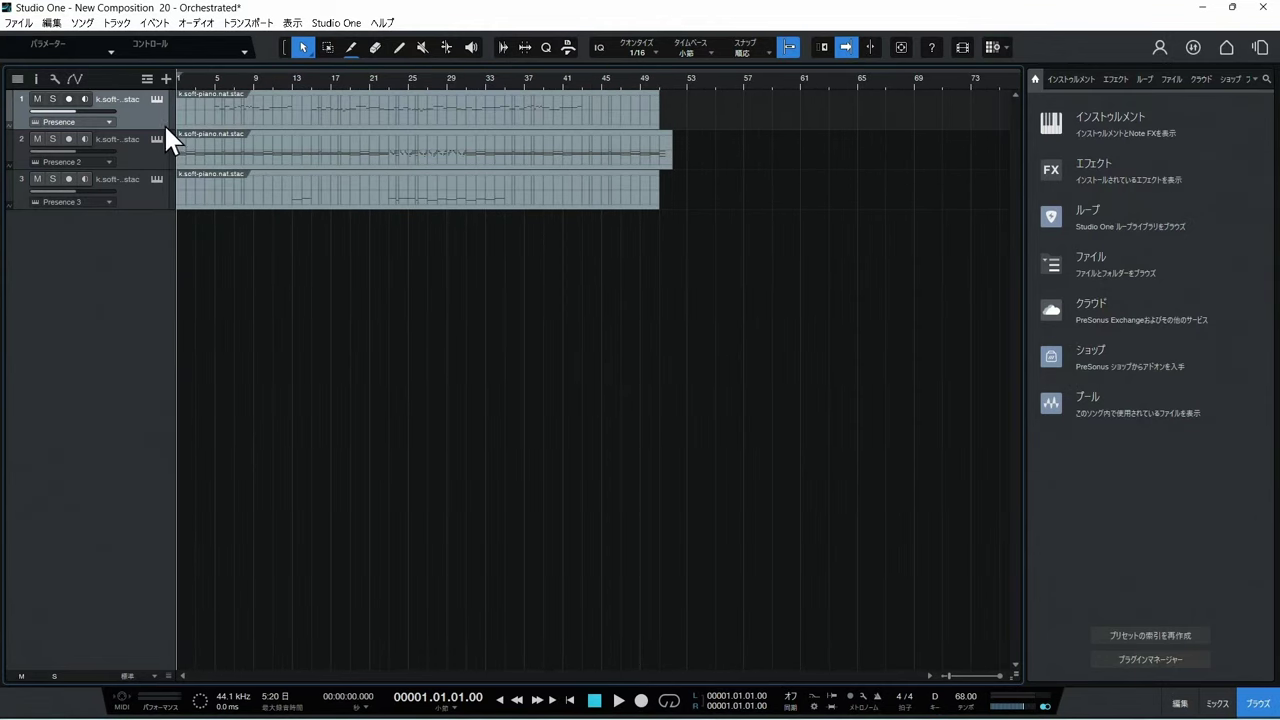
{"action": "key", "text": "shift+t"}
{"action": "scroll", "coordinate": [651, 100], "scroll_direction": "up", "scroll_amount": 5}
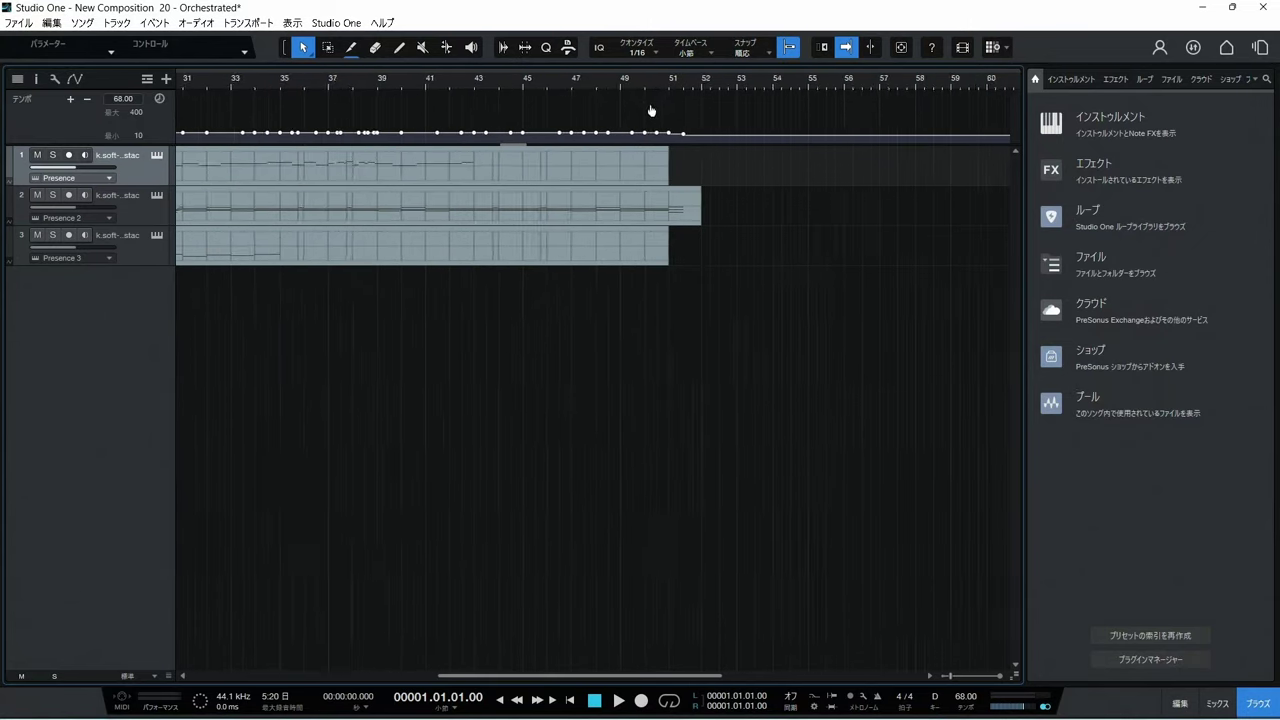
{"action": "scroll", "coordinate": [634, 130], "scroll_direction": "up", "scroll_amount": 2}
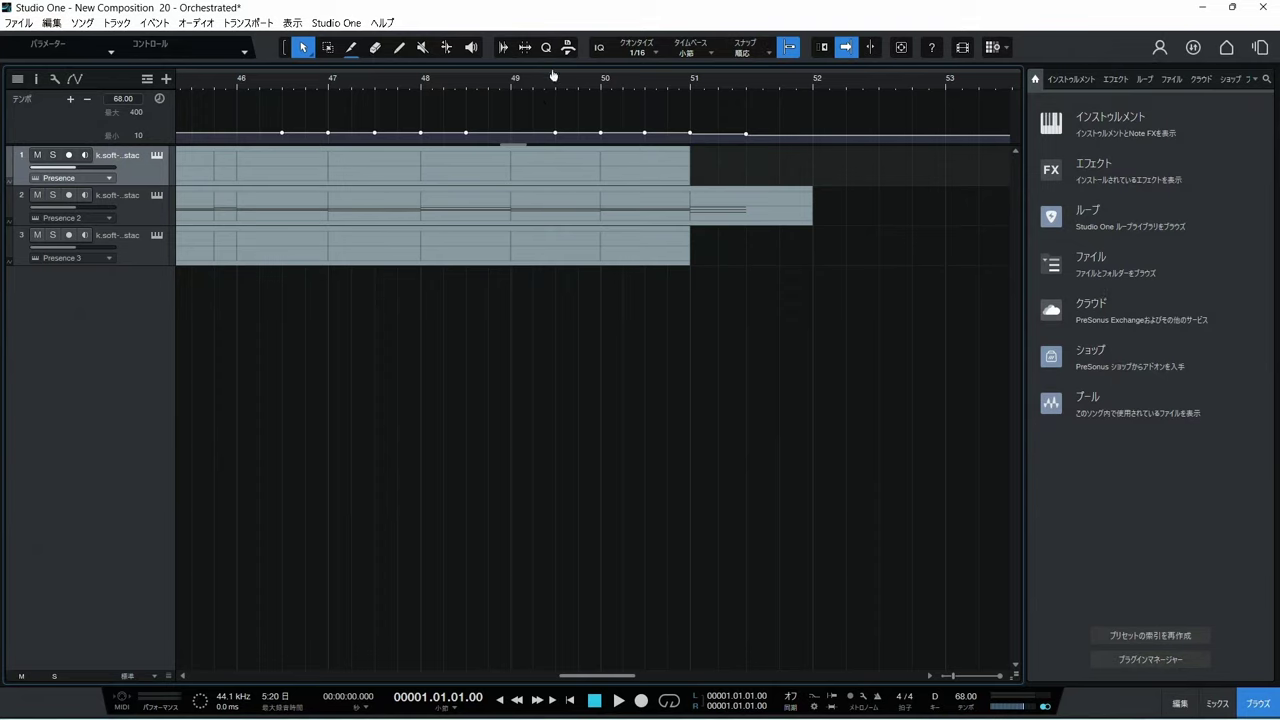
{"action": "scroll", "coordinate": [550, 84], "scroll_direction": "down", "scroll_amount": 8}
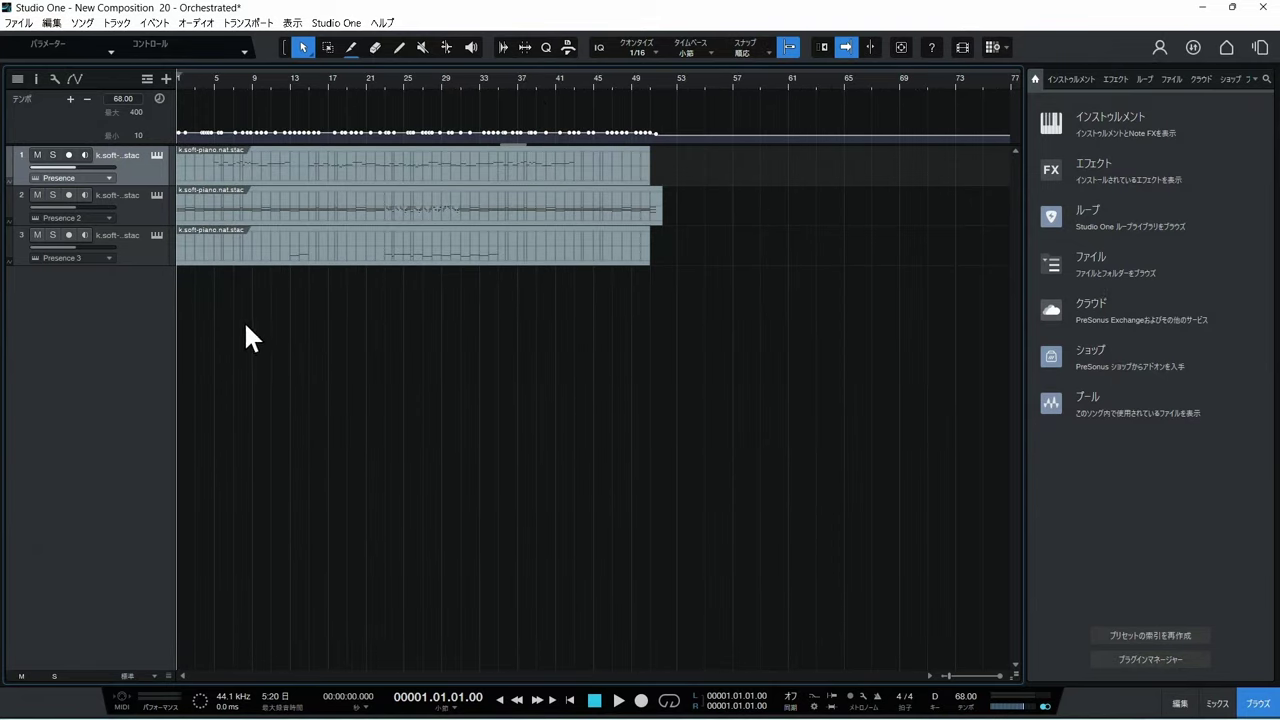
{"action": "key", "text": "shift+c"}
Switch to the open song New Composition 20 - Reduced
{"action": "left_click", "coordinate": [336, 22]}
{"action": "mouse_move", "coordinate": [292, 22]}
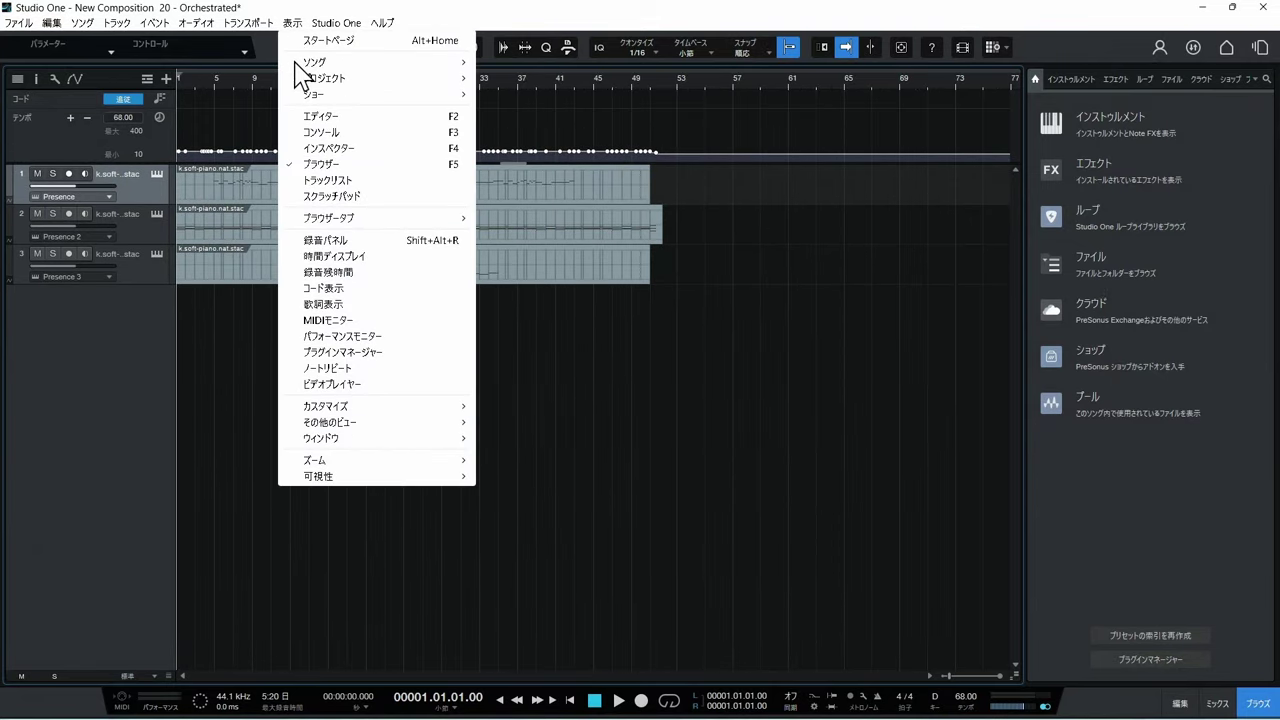
{"action": "mouse_move", "coordinate": [453, 60]}
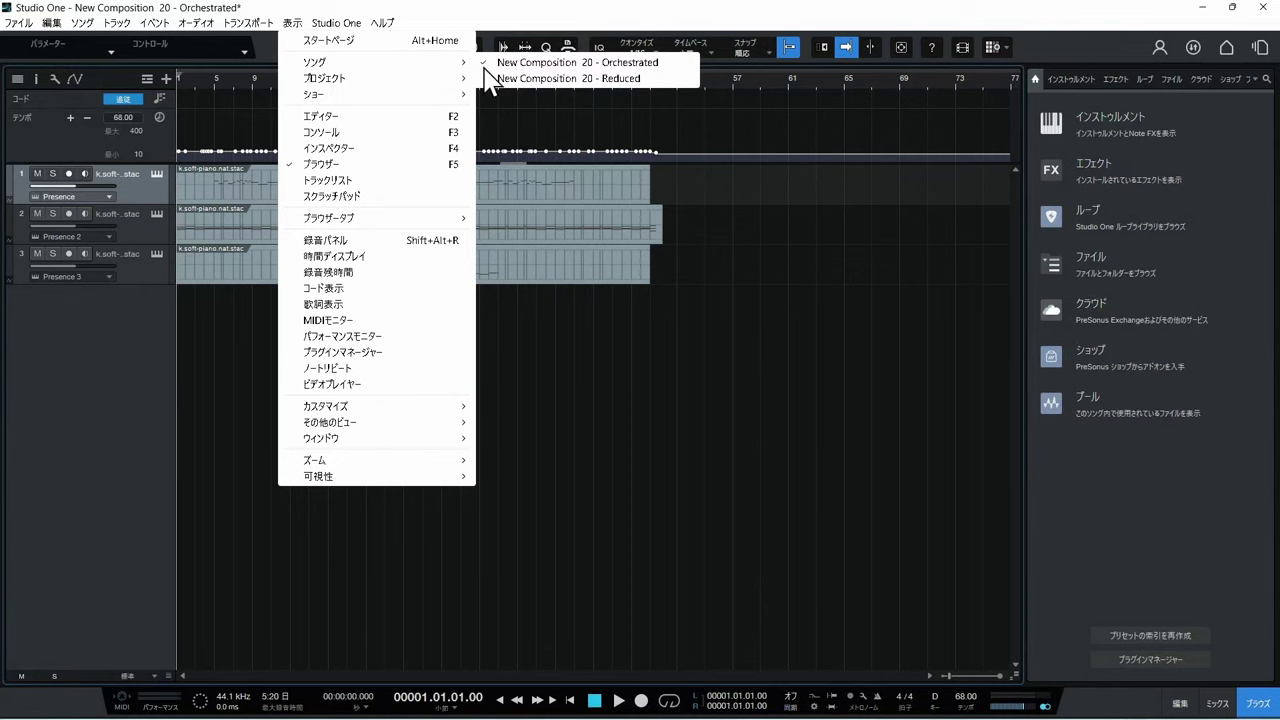
{"action": "left_click", "coordinate": [507, 80]}
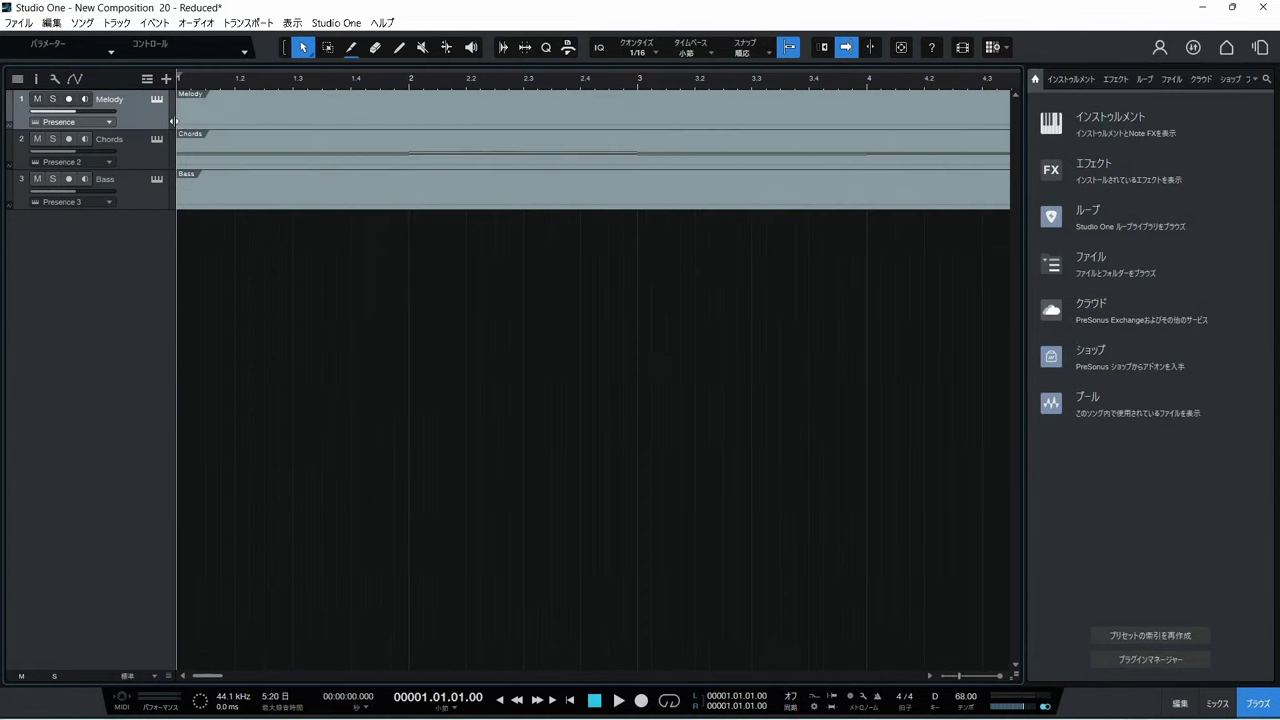
Show the tempo track in the Reduced song and open the Melody event for note editing
{"action": "left_click", "coordinate": [148, 80]}
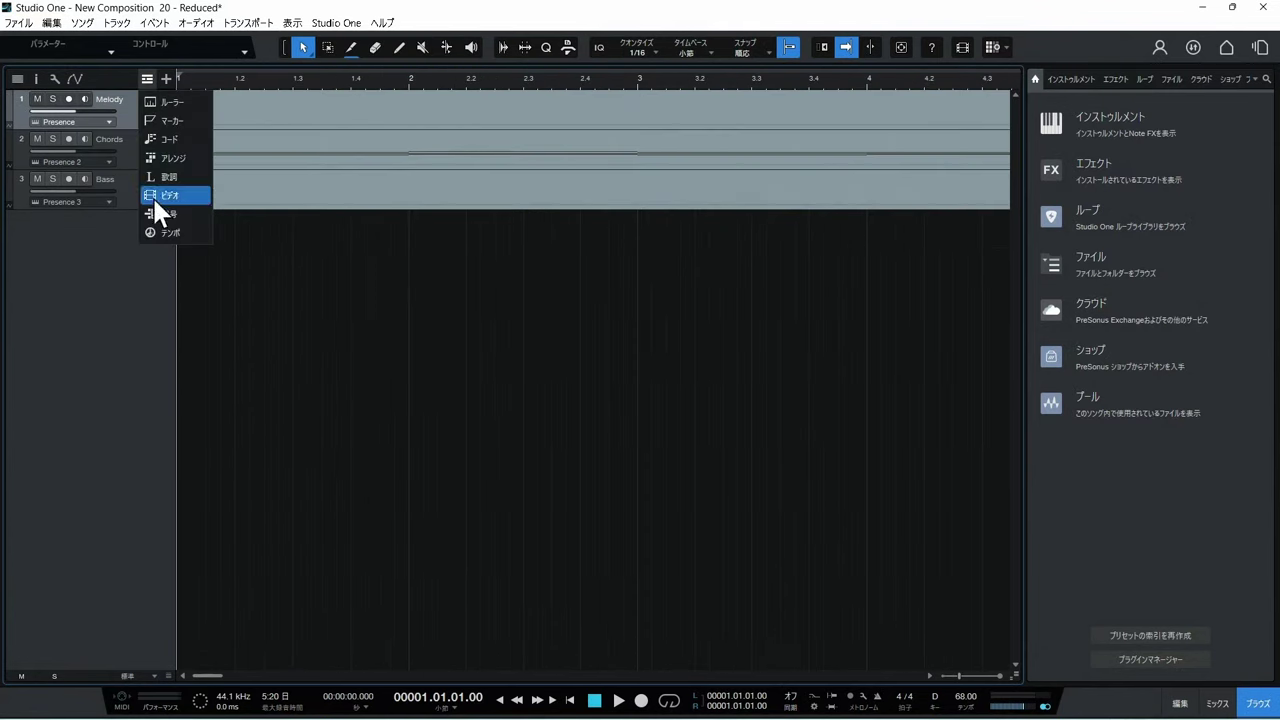
{"action": "left_click", "coordinate": [160, 233]}
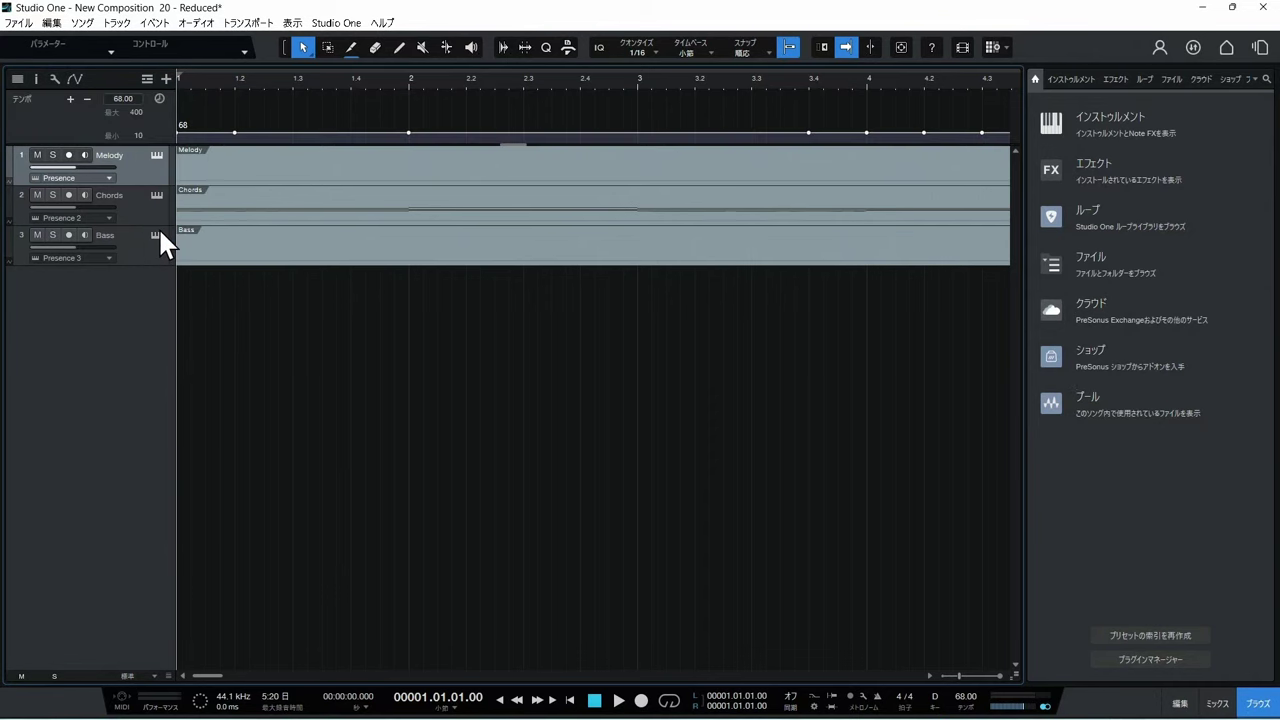
{"action": "mouse_move", "coordinate": [640, 88]}
{"action": "left_mouse_down"}
{"action": "mouse_move", "coordinate": [643, 114]}
{"action": "mouse_move", "coordinate": [651, 76]}
{"action": "left_mouse_up"}
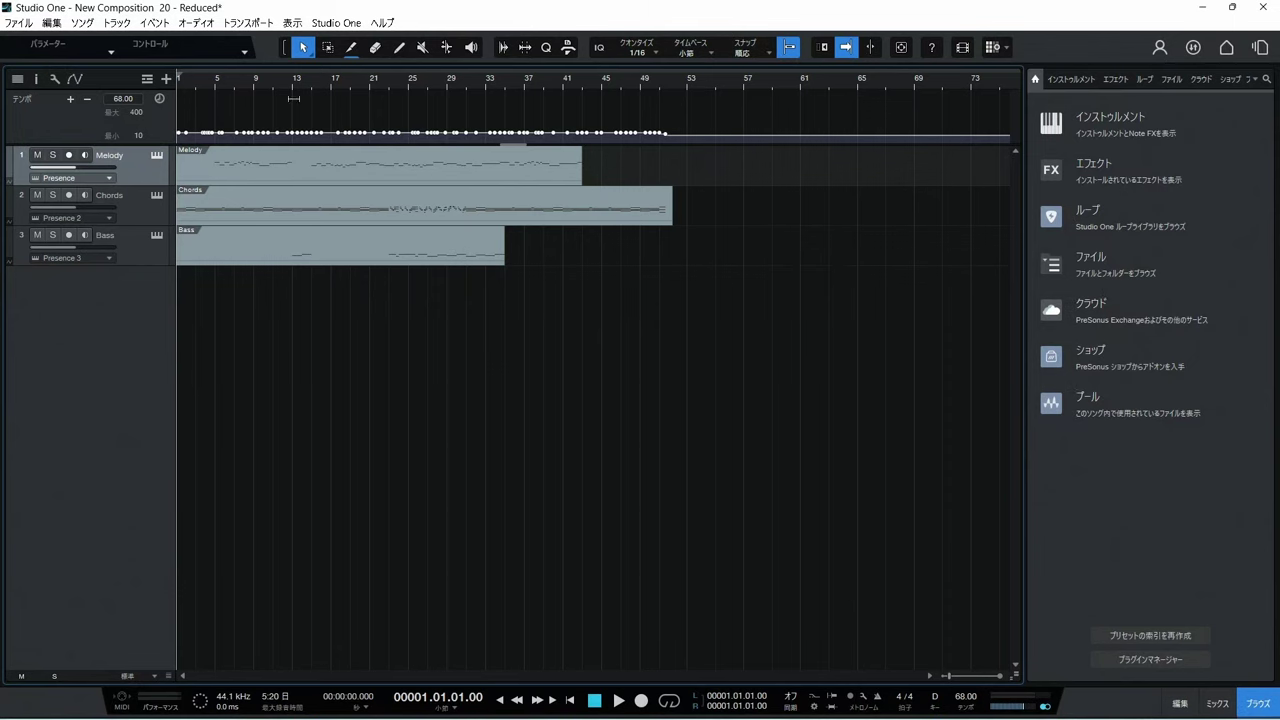
{"action": "double_click", "coordinate": [274, 165]}
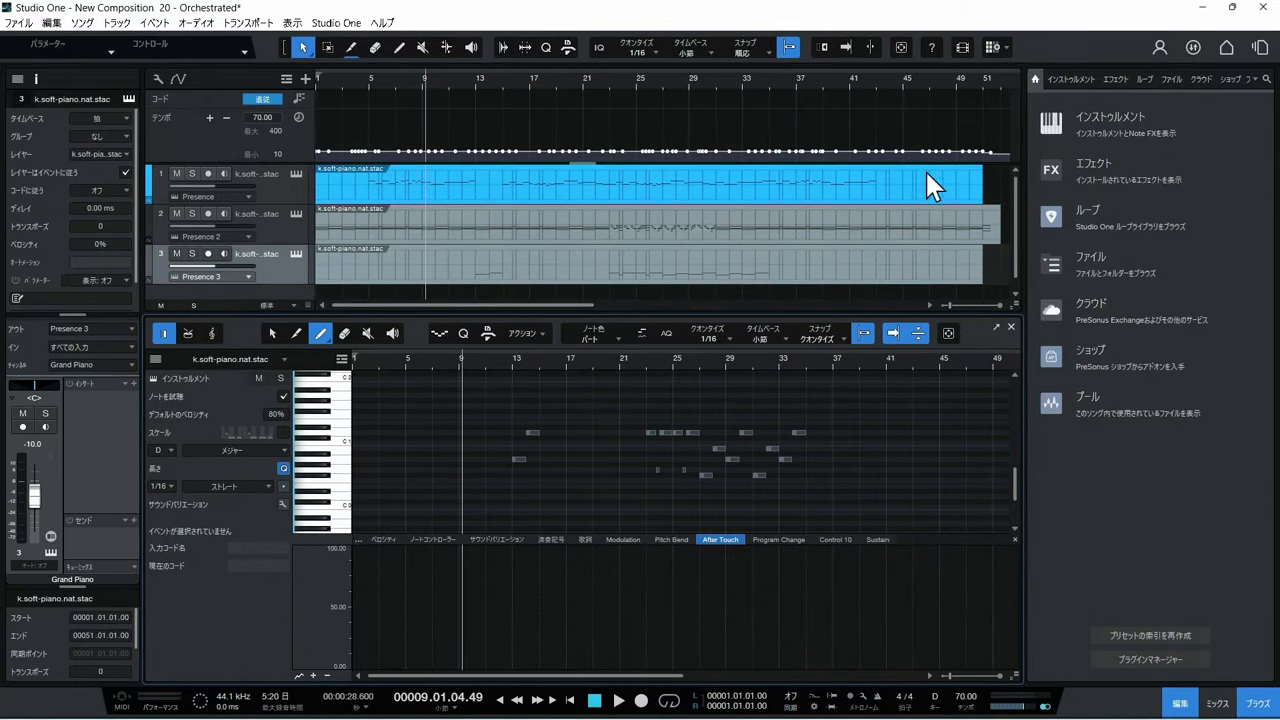
Add the UJAM VD-DEEP drum instrument to the Orchestrated song on a new track
{"action": "left_click", "coordinate": [1100, 118]}
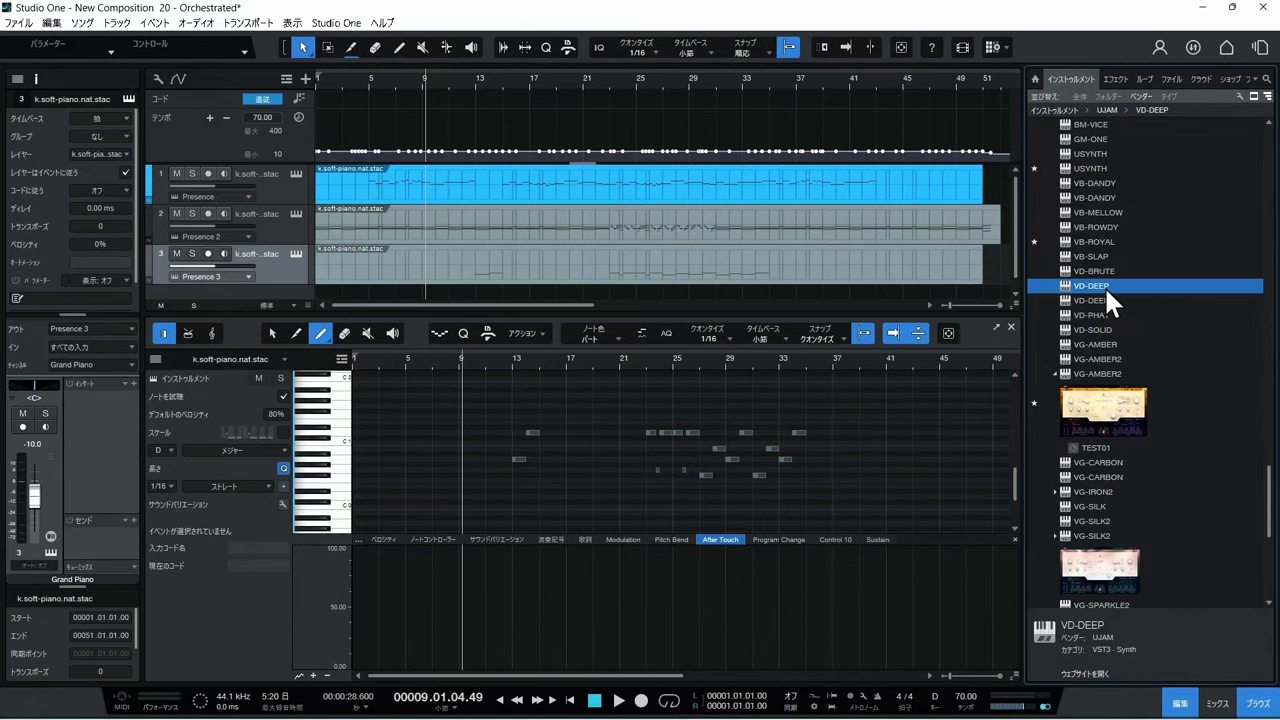
{"action": "scroll", "coordinate": [646, 245], "scroll_direction": "down", "scroll_amount": 1}
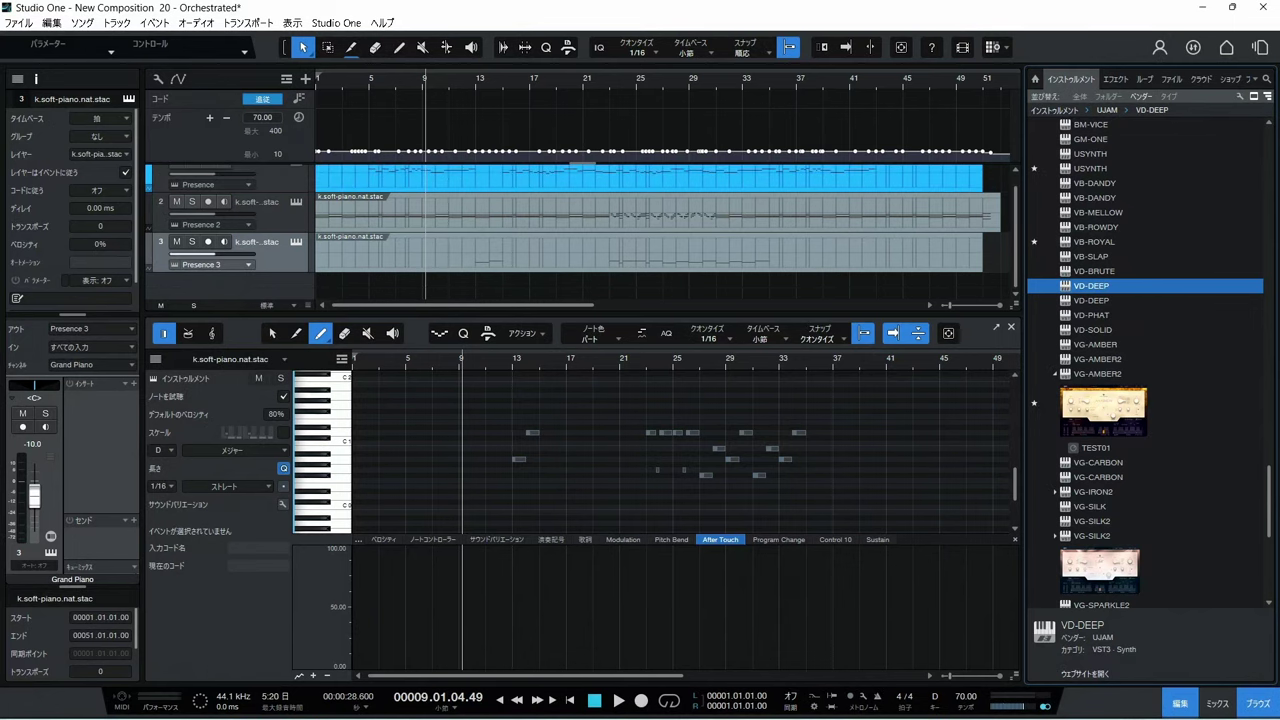
{"action": "double_click", "coordinate": [1094, 285]}
Audition a verse pattern of the Basement Is My Life style and place it at bar 1 of the VD-DEEP track
{"action": "left_click", "coordinate": [965, 231]}
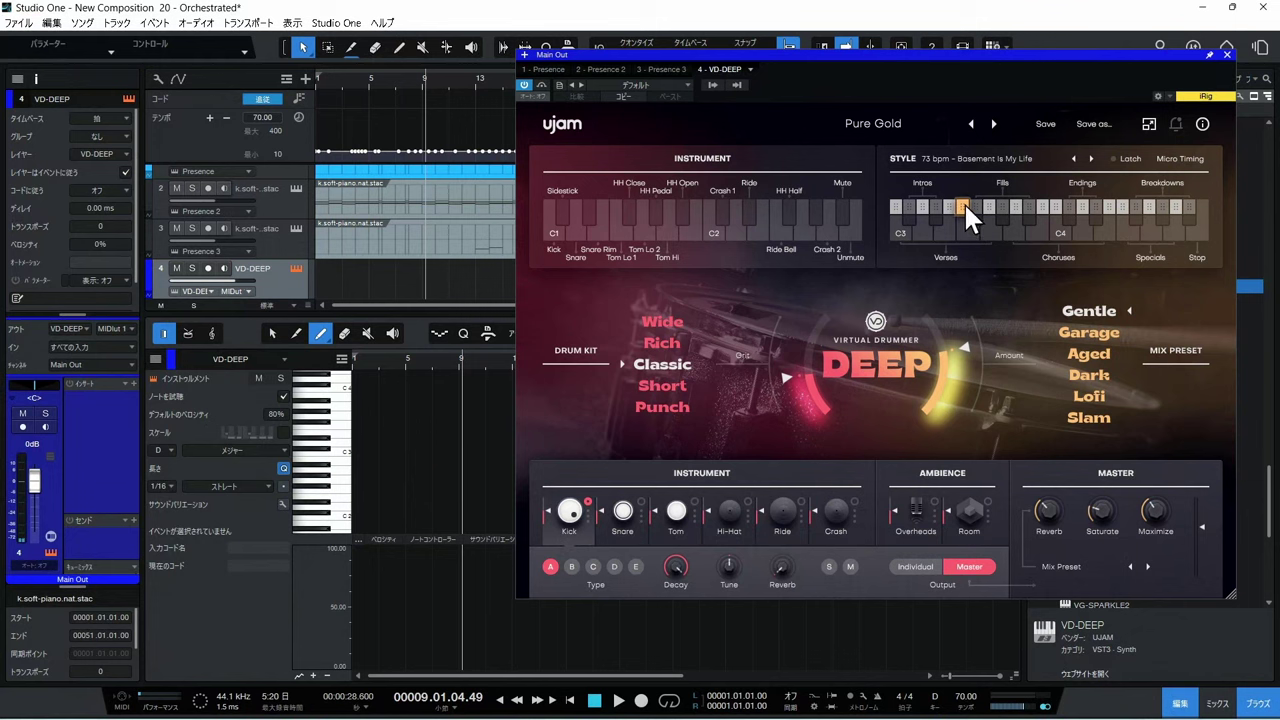
{"action": "left_click_drag", "start_coordinate": [964, 202], "coordinate": [332, 291]}
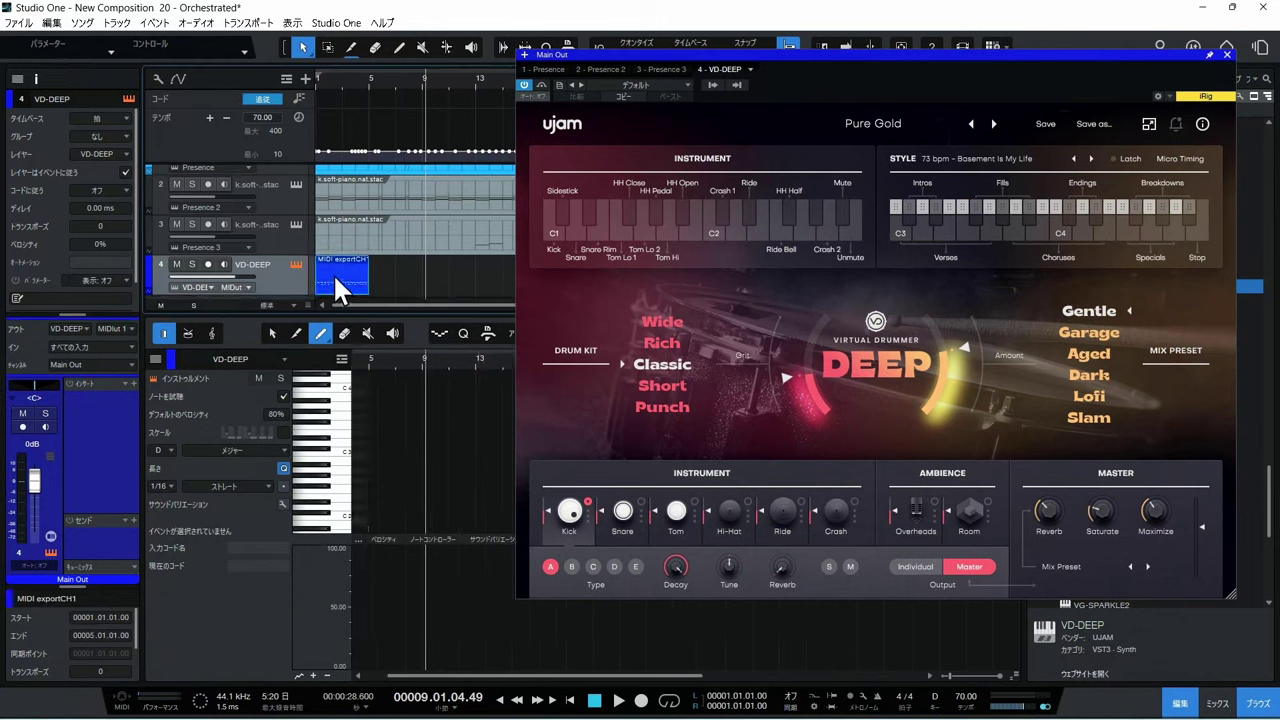
Duplicate the drum event end to end on the VD-DEEP track until the copies reach bar 53
{"action": "left_click_drag", "start_coordinate": [450, 80], "coordinate": [447, 63]}
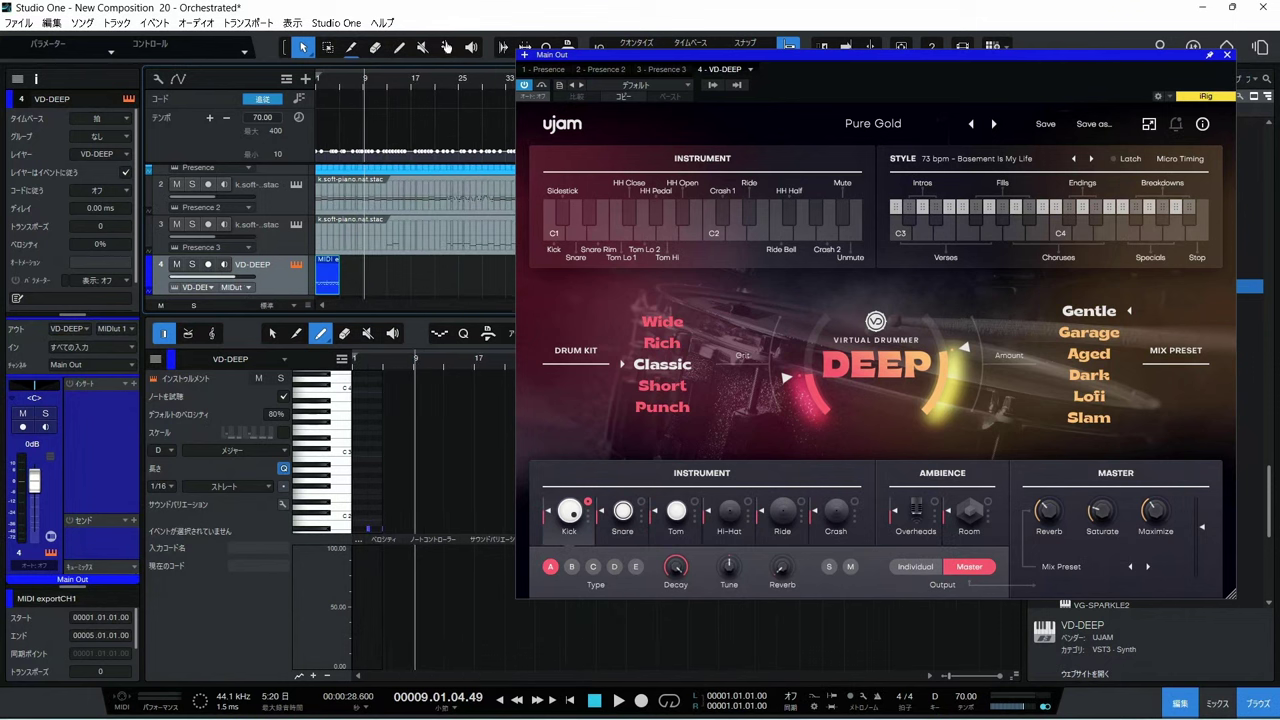
{"action": "left_click_drag", "start_coordinate": [679, 62], "coordinate": [830, 185]}
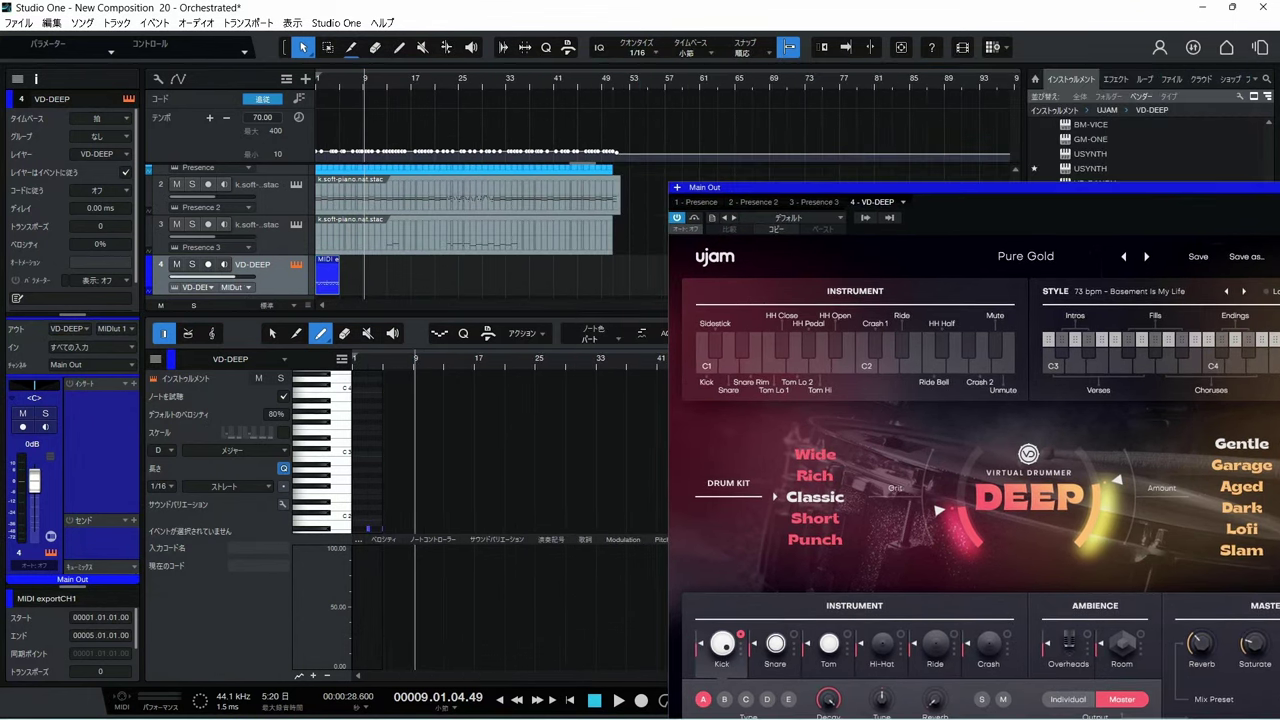
{"action": "left_click", "coordinate": [328, 280]}
{"action": "key", "text": "d"}
{"action": "key", "text": "d"}
{"action": "key", "text": "d"}
{"action": "key", "text": "d"}
{"action": "key", "text": "d"}
{"action": "key", "text": "d"}
{"action": "key", "text": "d"}
{"action": "key", "text": "d"}
{"action": "key", "text": "d"}
{"action": "key", "text": "d"}
{"action": "key", "text": "d"}
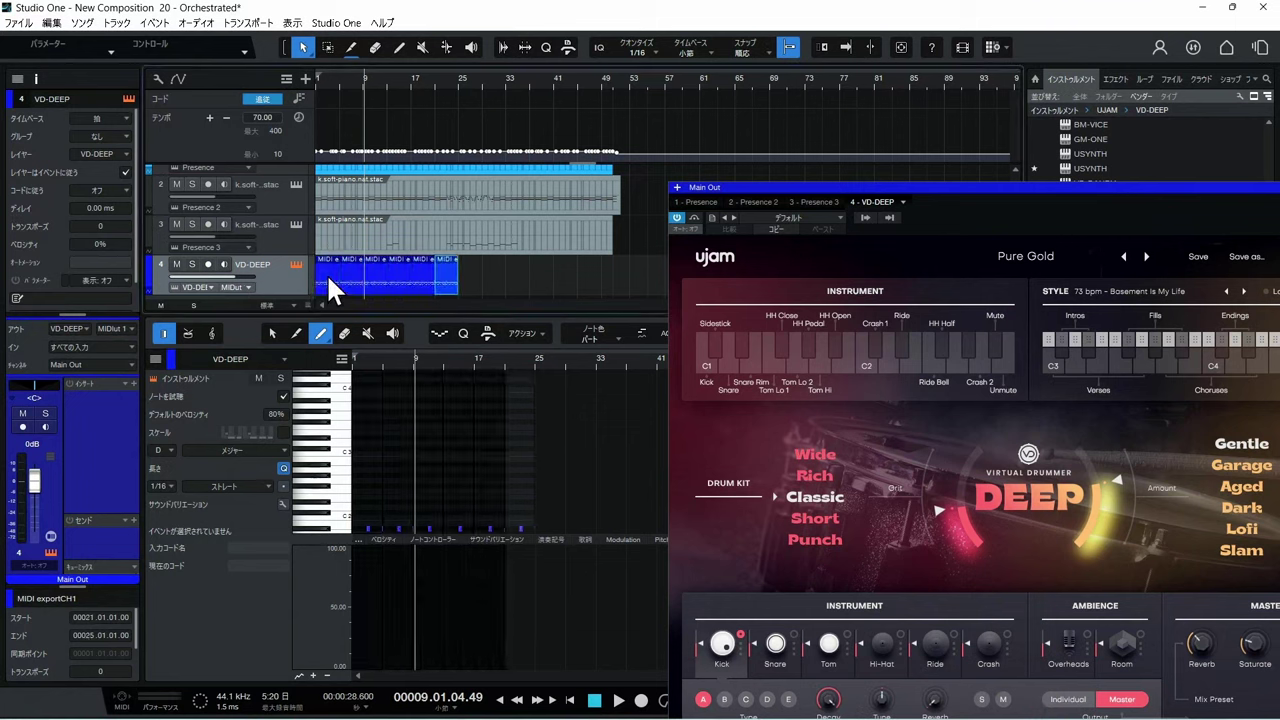
{"action": "key", "text": "d"}
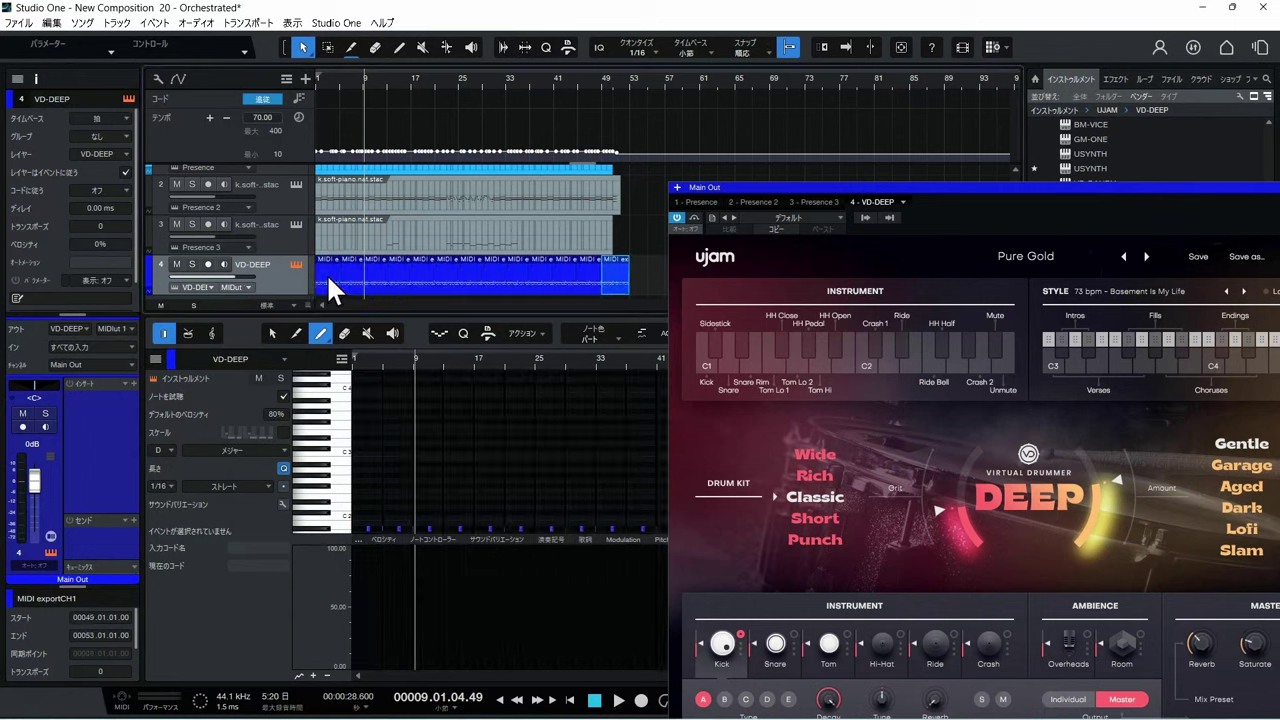
Play the song with the drums and raise the first track's volume to -6.3 dB
{"action": "left_click", "coordinate": [618, 700]}
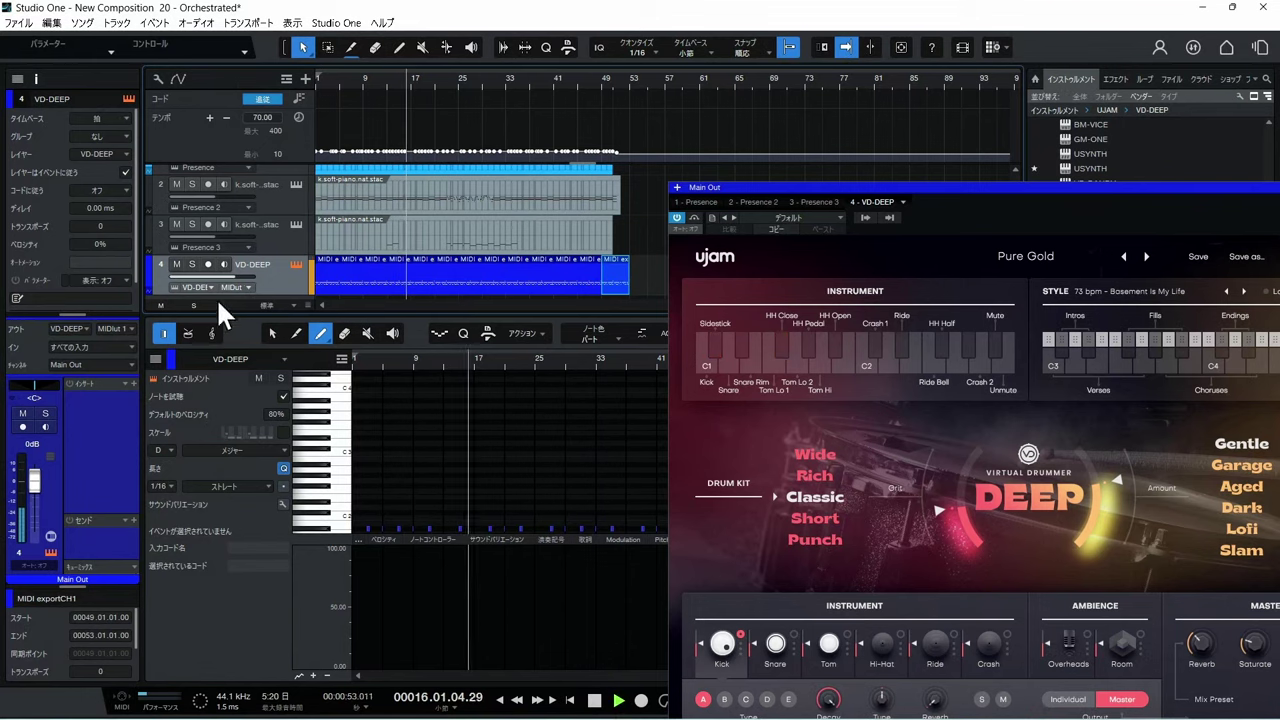
{"action": "scroll", "coordinate": [243, 196], "scroll_direction": "up", "scroll_amount": 1}
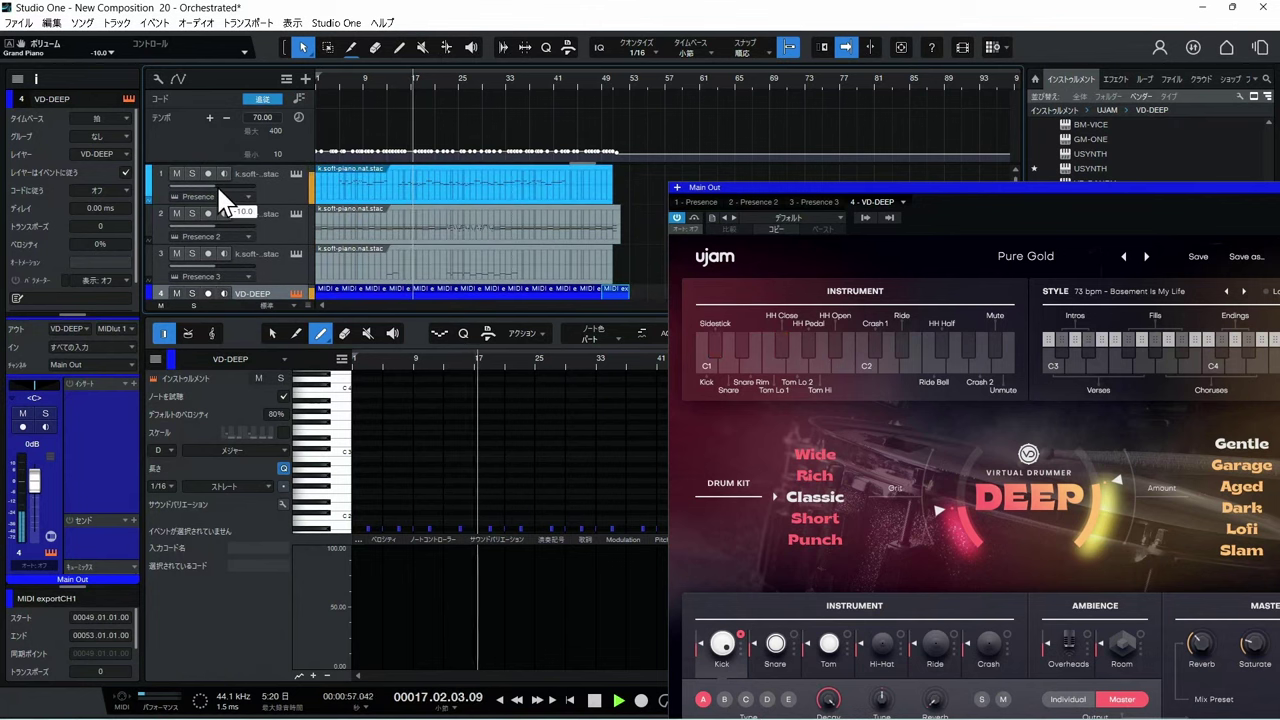
{"action": "left_click_drag", "start_coordinate": [216, 184], "coordinate": [227, 190]}
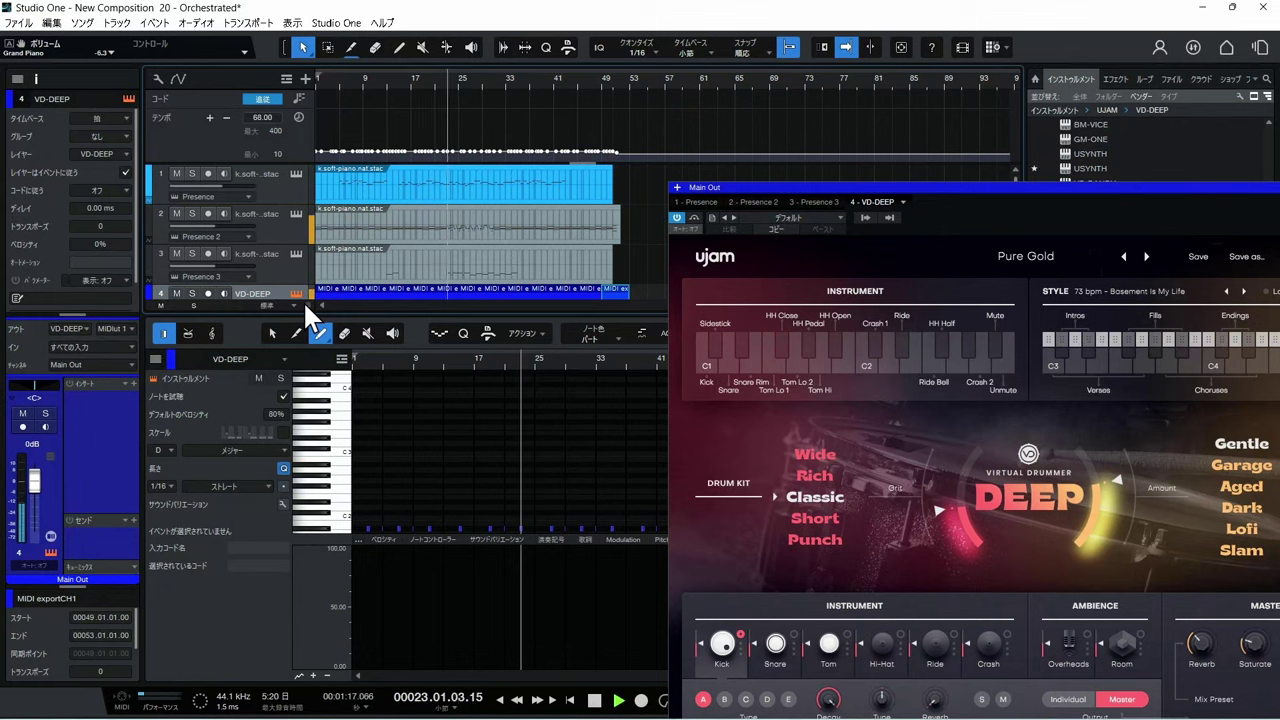
Examine the Presence instrument settings of the third and second tracks during playback, and stop the song
{"action": "left_click", "coordinate": [289, 250]}
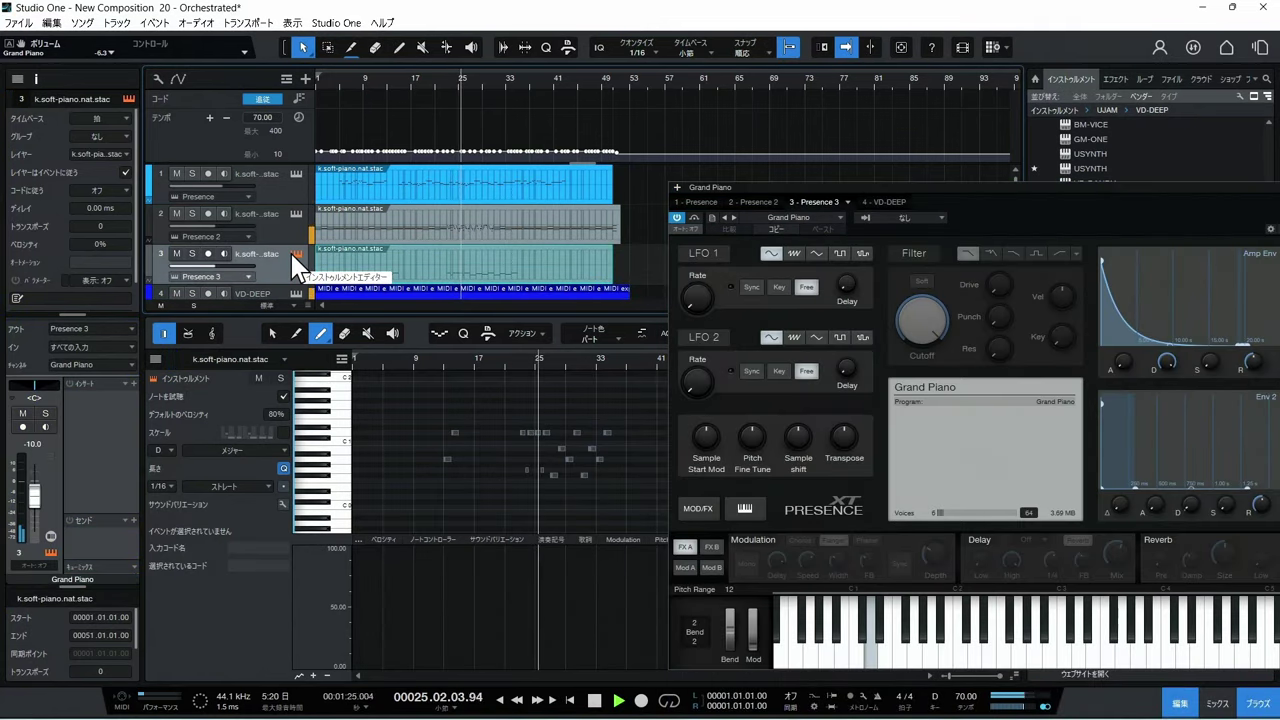
{"action": "left_click", "coordinate": [293, 210]}
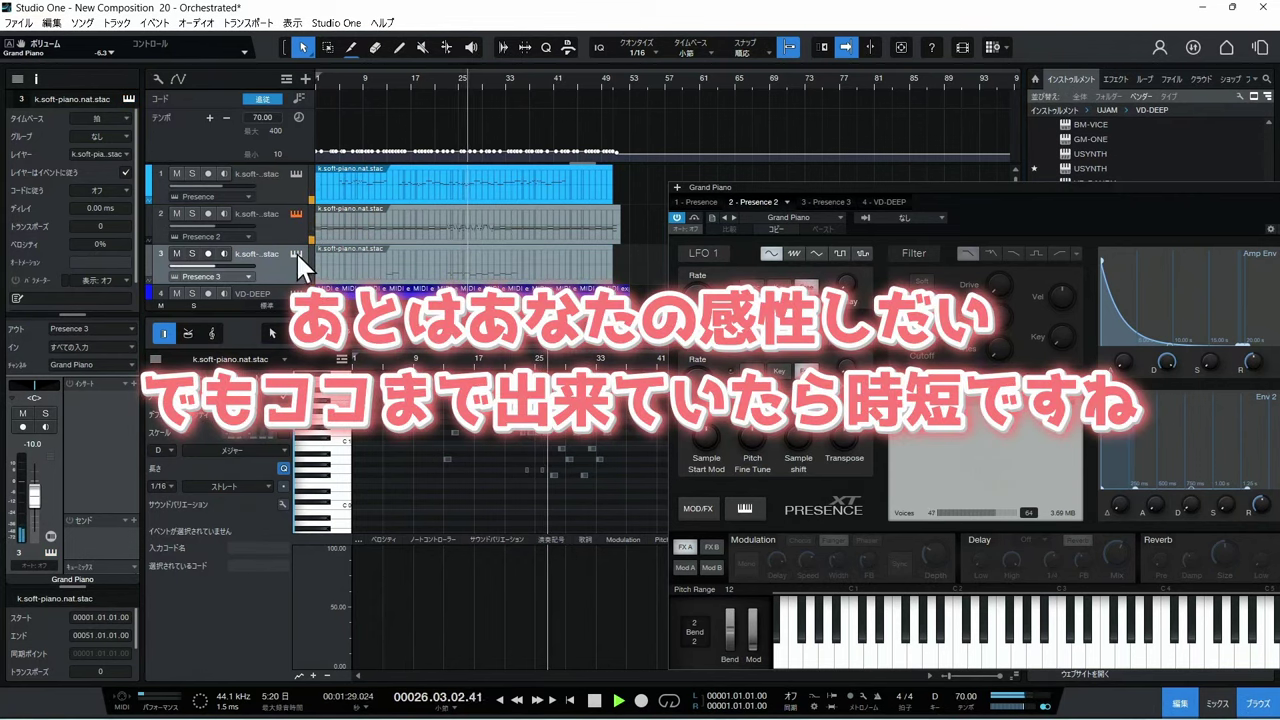
{"action": "left_click", "coordinate": [296, 253]}
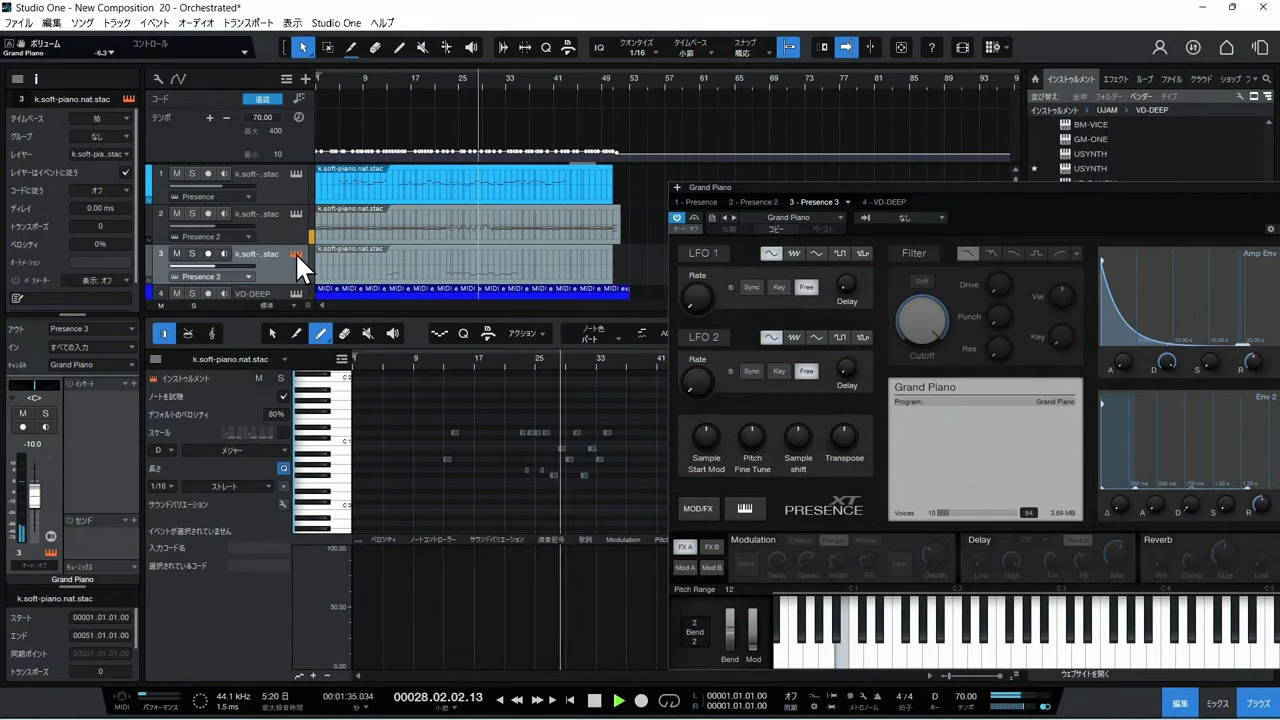
{"action": "key", "text": "space"}
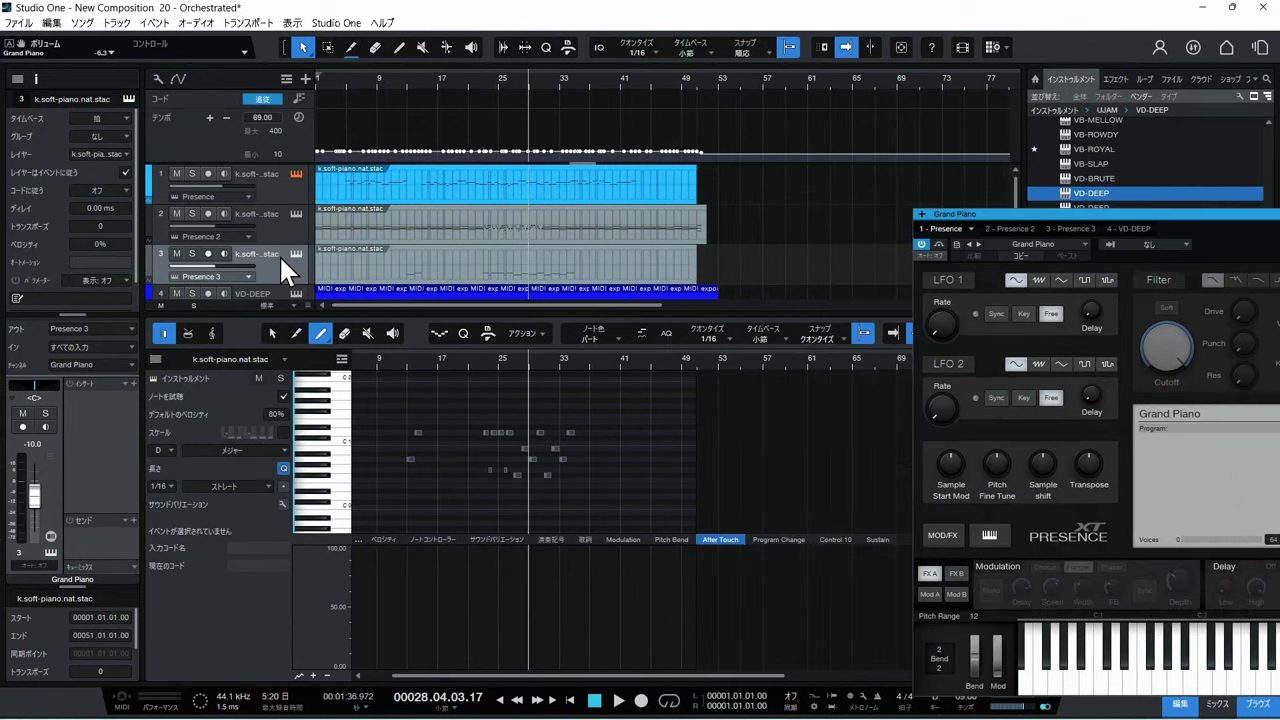
Choose the 6-String Bass Full preset for the third track's Presence instrument
{"action": "left_click", "coordinate": [283, 263]}
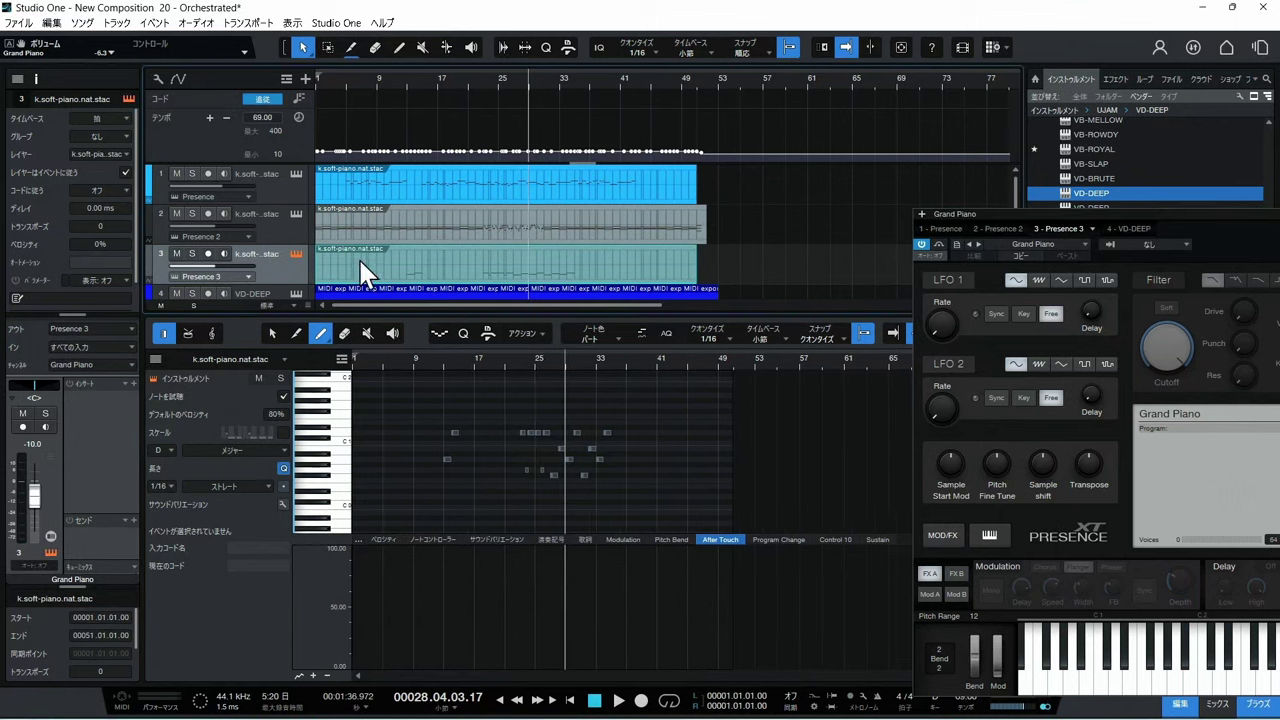
{"action": "left_click", "coordinate": [296, 254]}
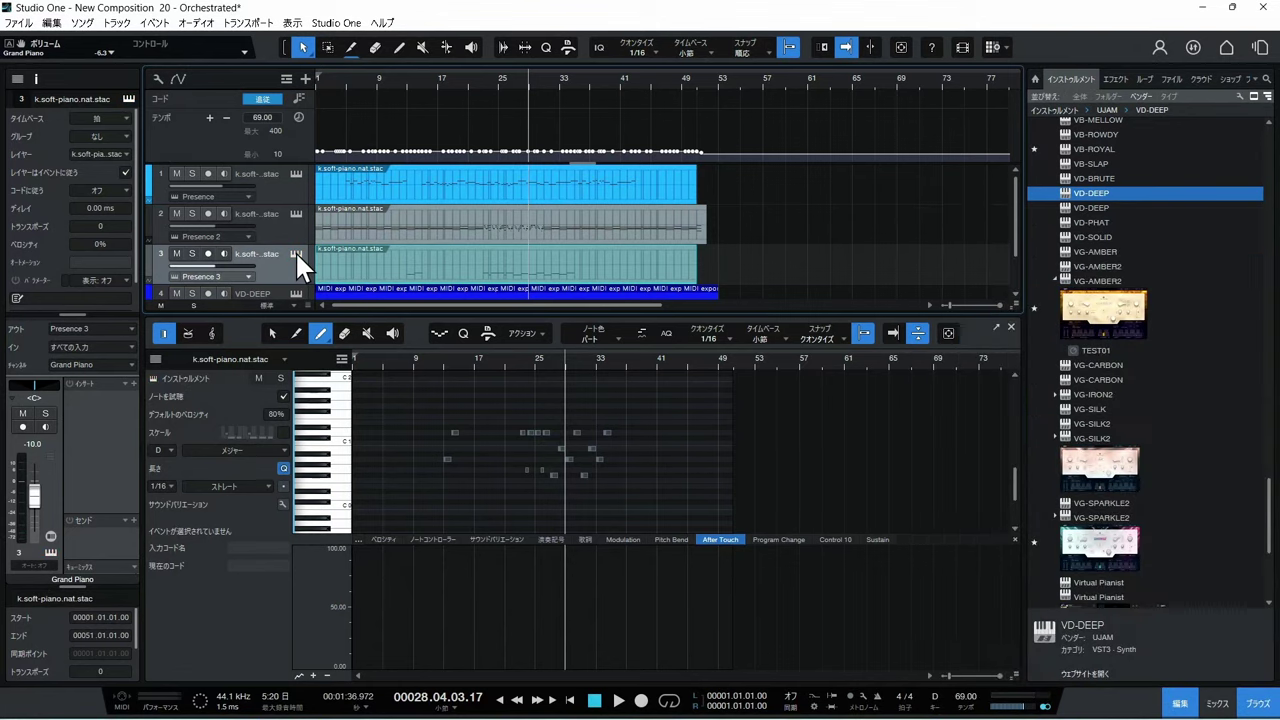
{"action": "left_click", "coordinate": [296, 254]}
{"action": "left_click", "coordinate": [1005, 273]}
{"action": "left_click", "coordinate": [1051, 317]}
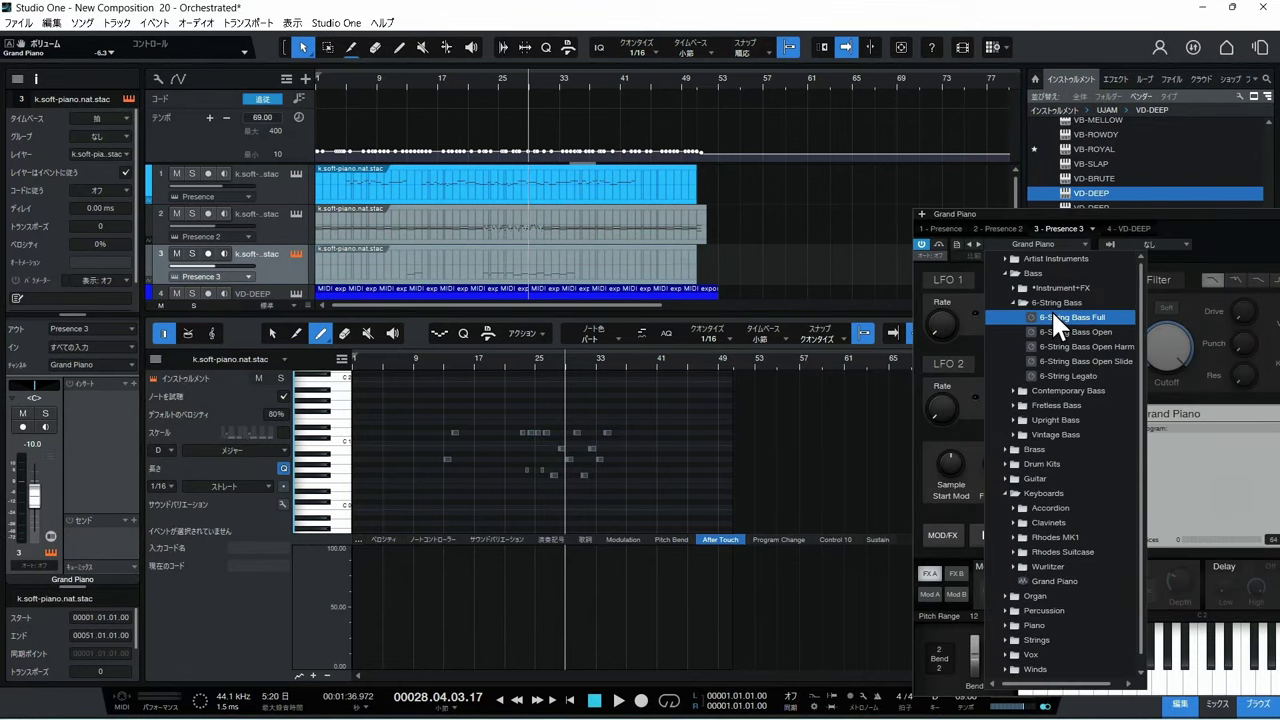
Load the 6-String Bass Full preset into the third track's Presence instrument and play the song from about bar 22
{"action": "double_click", "coordinate": [1052, 311]}
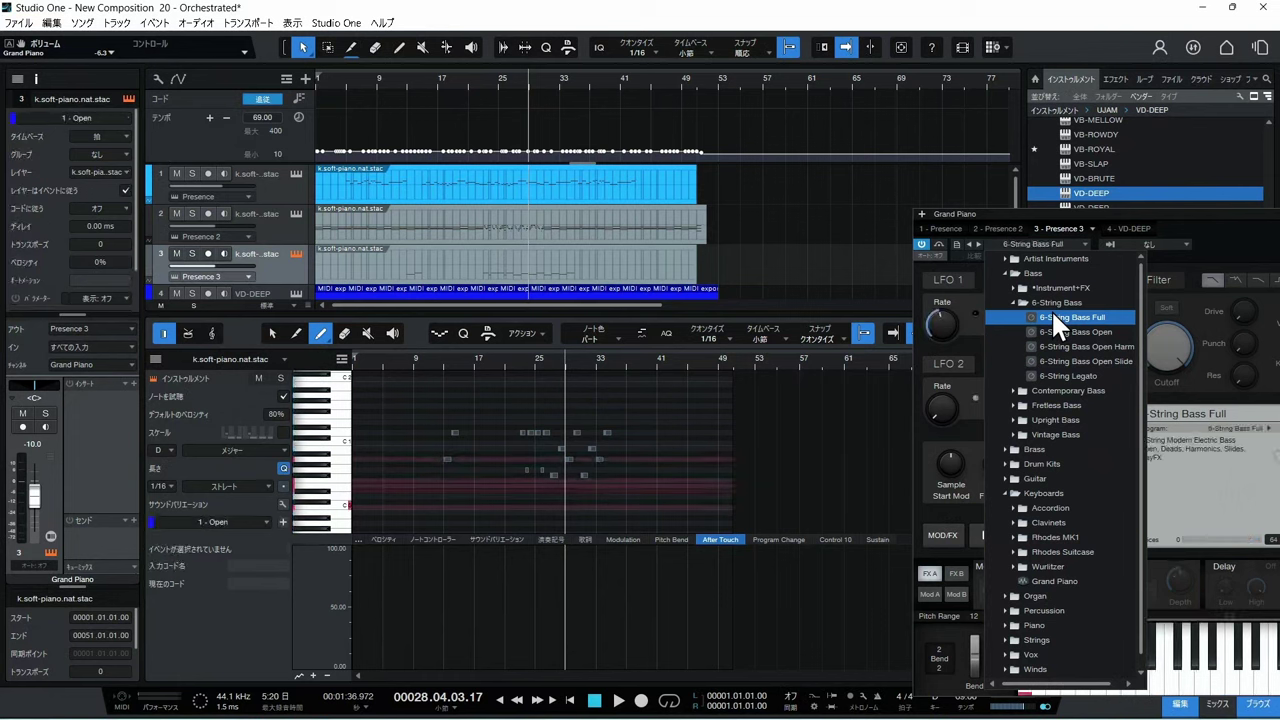
{"action": "left_click", "coordinate": [483, 100]}
{"action": "key", "text": "space"}
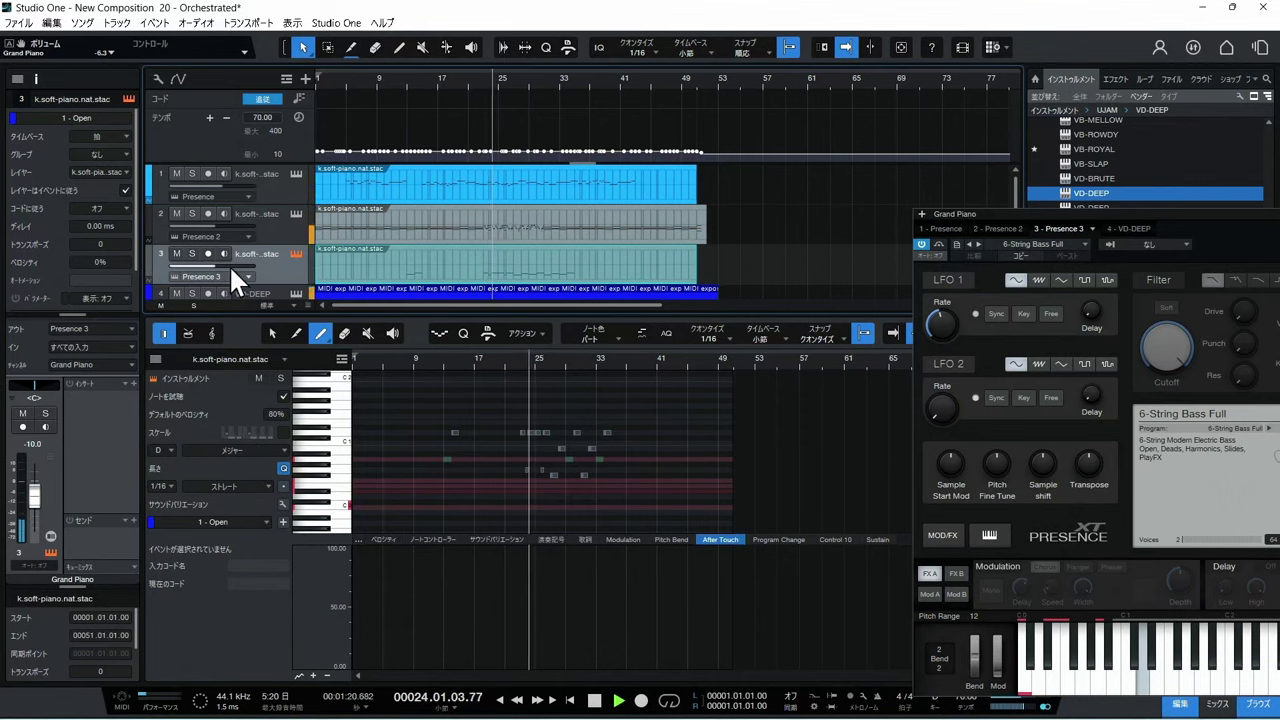
Raise the third track's volume to 0 dB, and show its note velocities in the piano roll before stopping playback
{"action": "left_click_drag", "start_coordinate": [214, 265], "coordinate": [230, 270]}
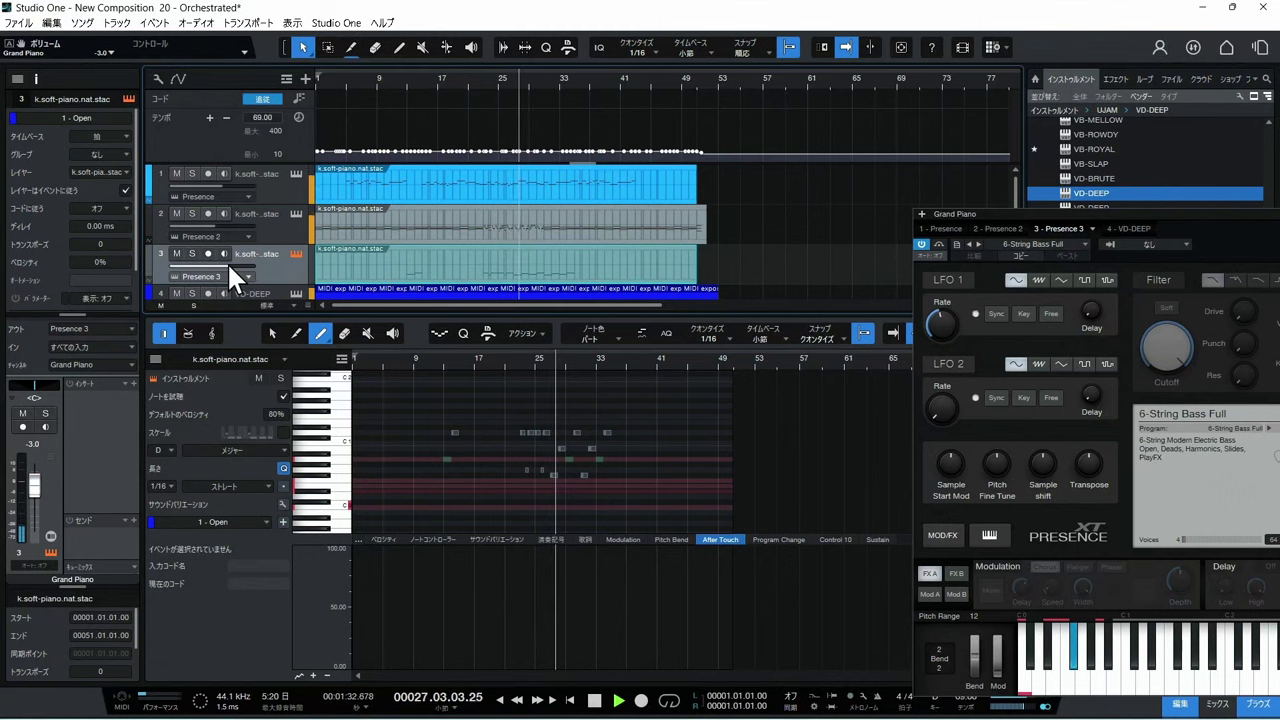
{"action": "mouse_move", "coordinate": [227, 262]}
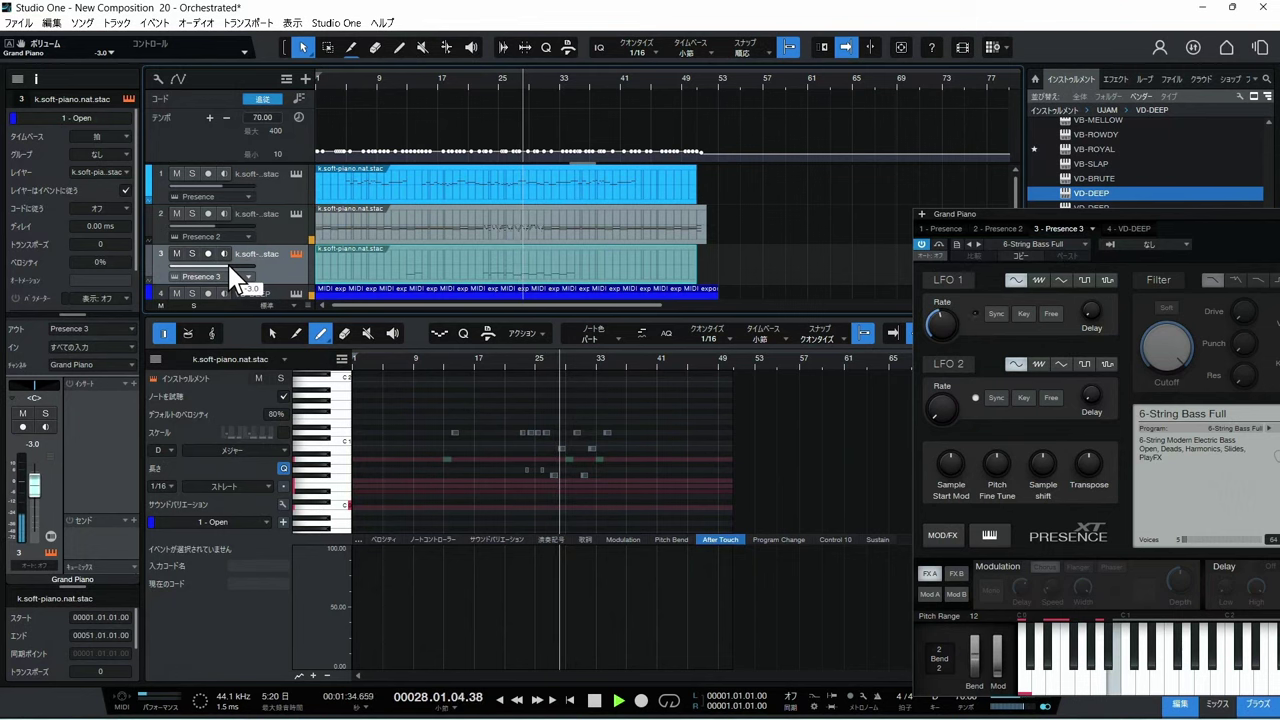
{"action": "left_click_drag", "start_coordinate": [229, 268], "coordinate": [236, 270]}
{"action": "left_click", "coordinate": [234, 270], "text": "alt"}
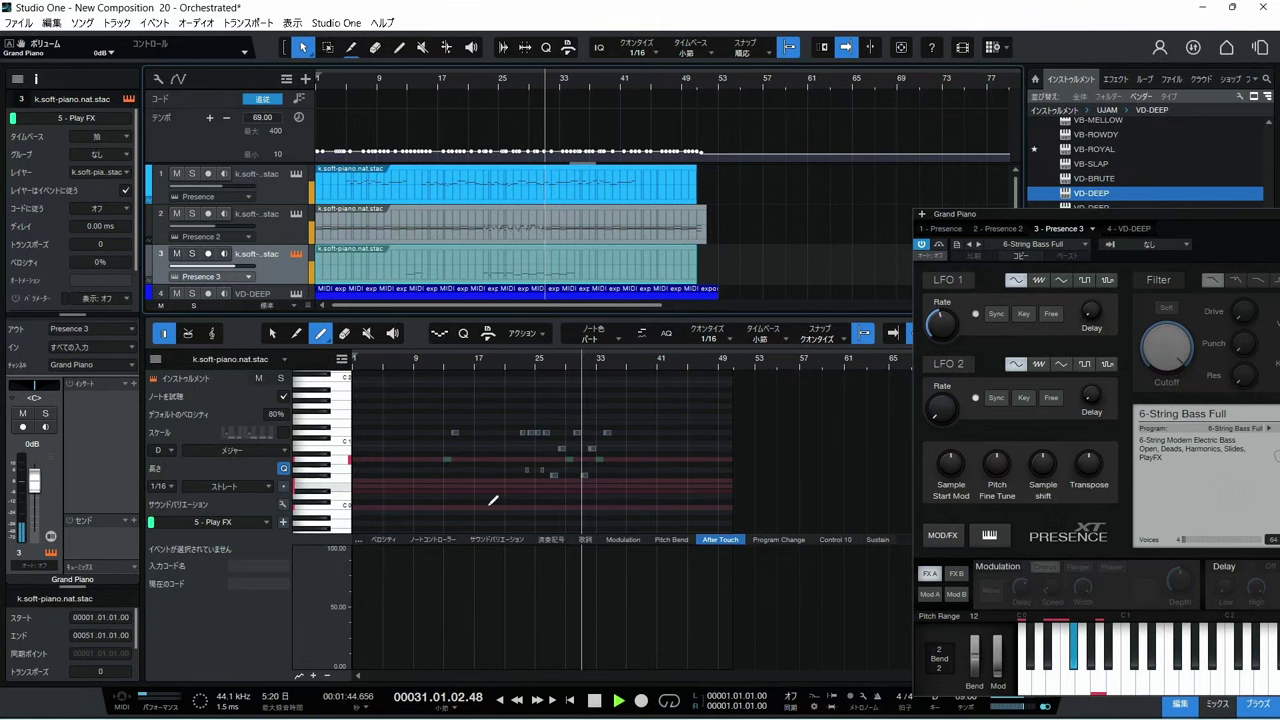
{"action": "left_click", "coordinate": [397, 540]}
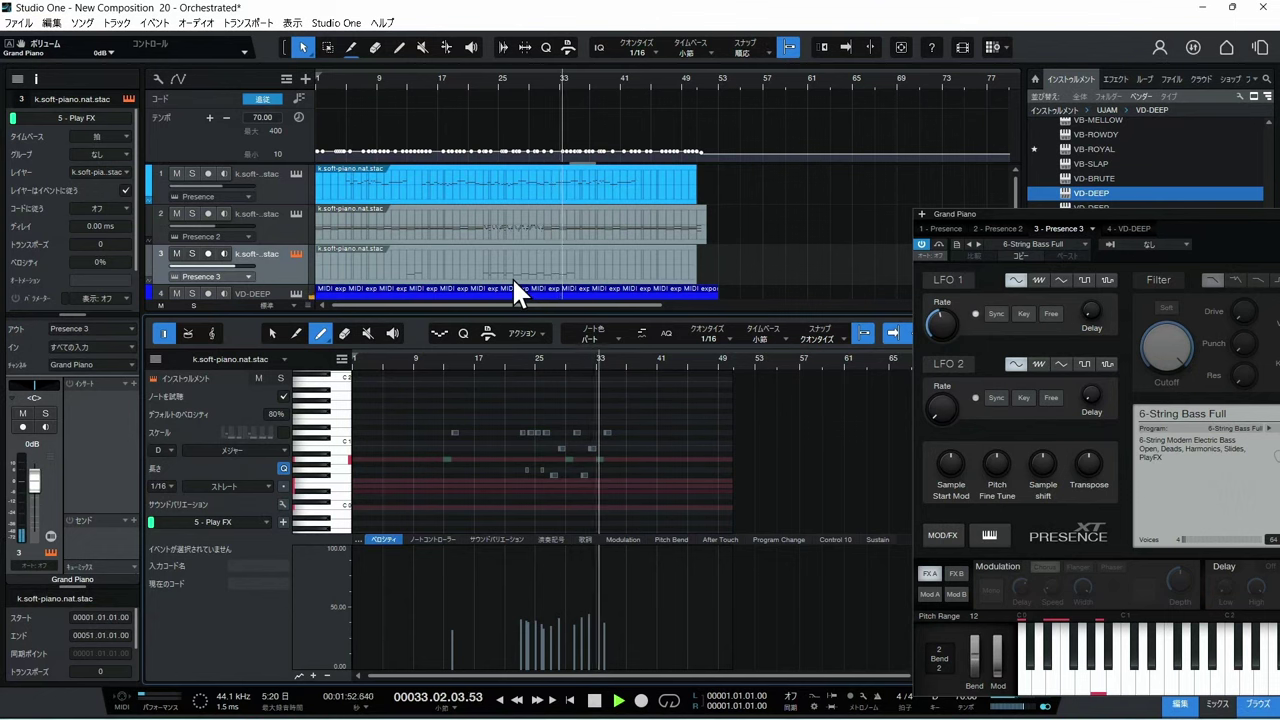
{"action": "key", "text": "space"}
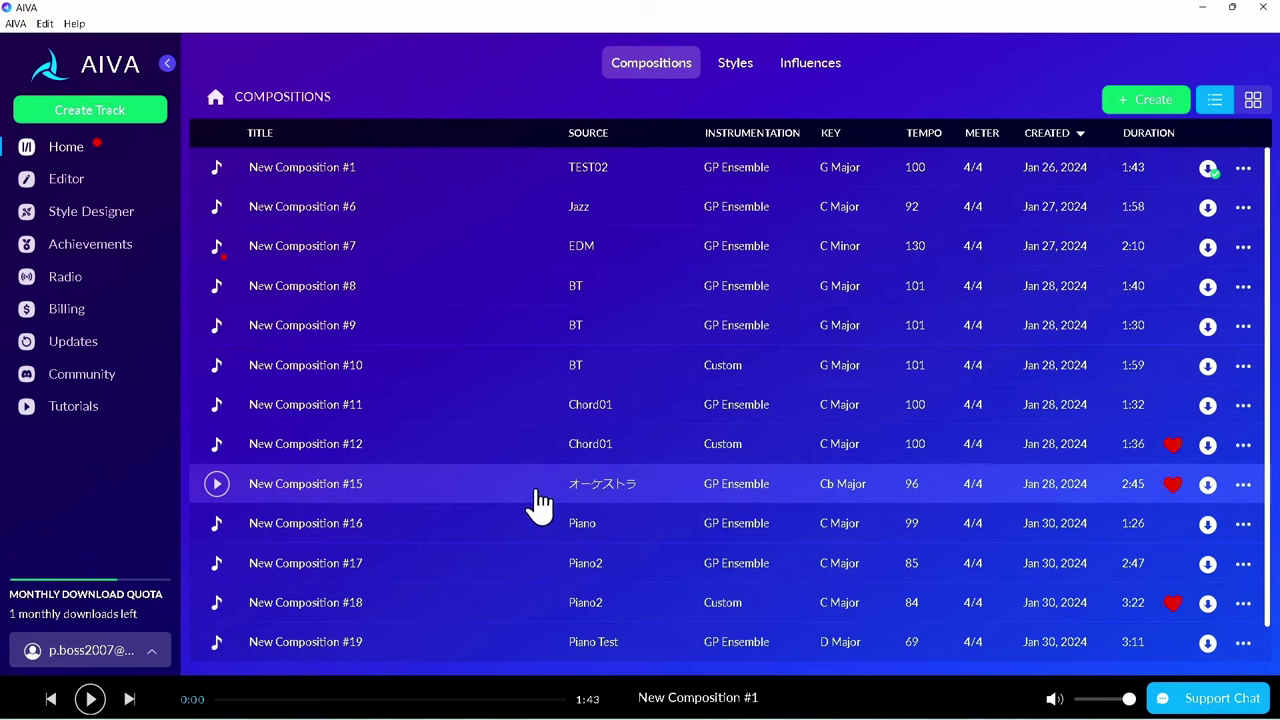
Switch to AIVA and open New Composition #15 in the editor
{"action": "left_click", "coordinate": [1246, 486]}
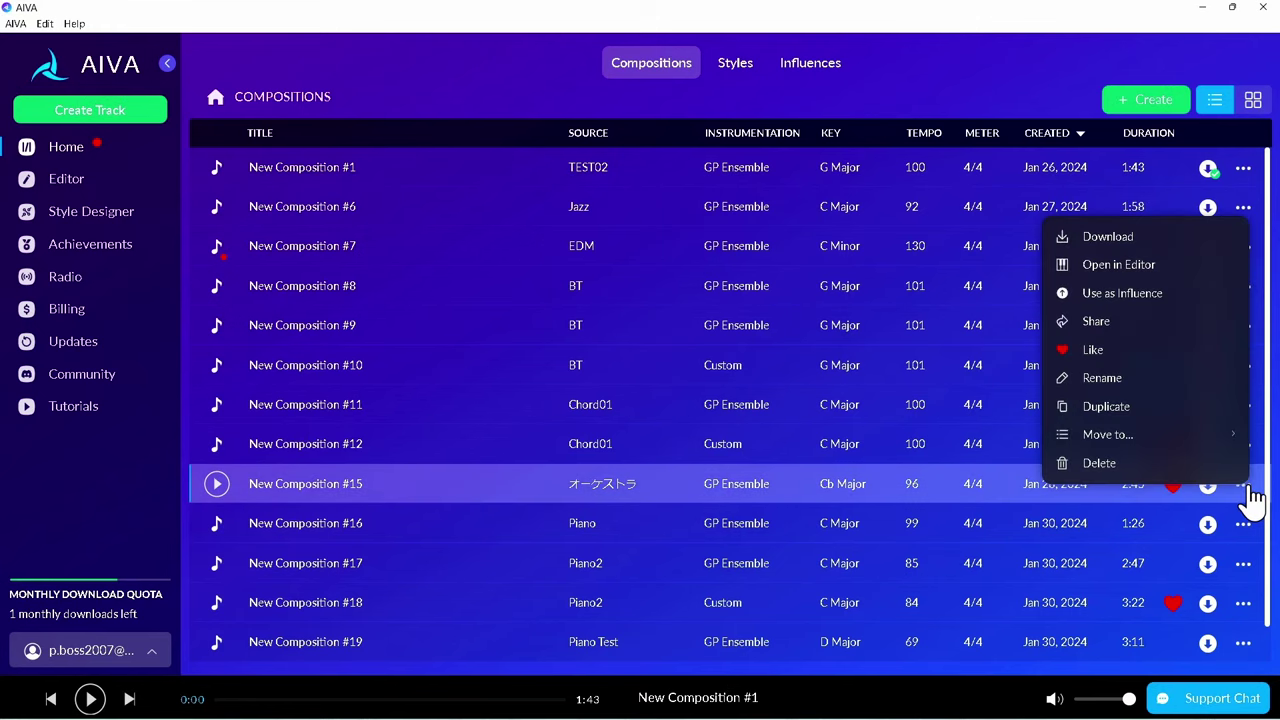
{"action": "left_click", "coordinate": [1146, 264]}
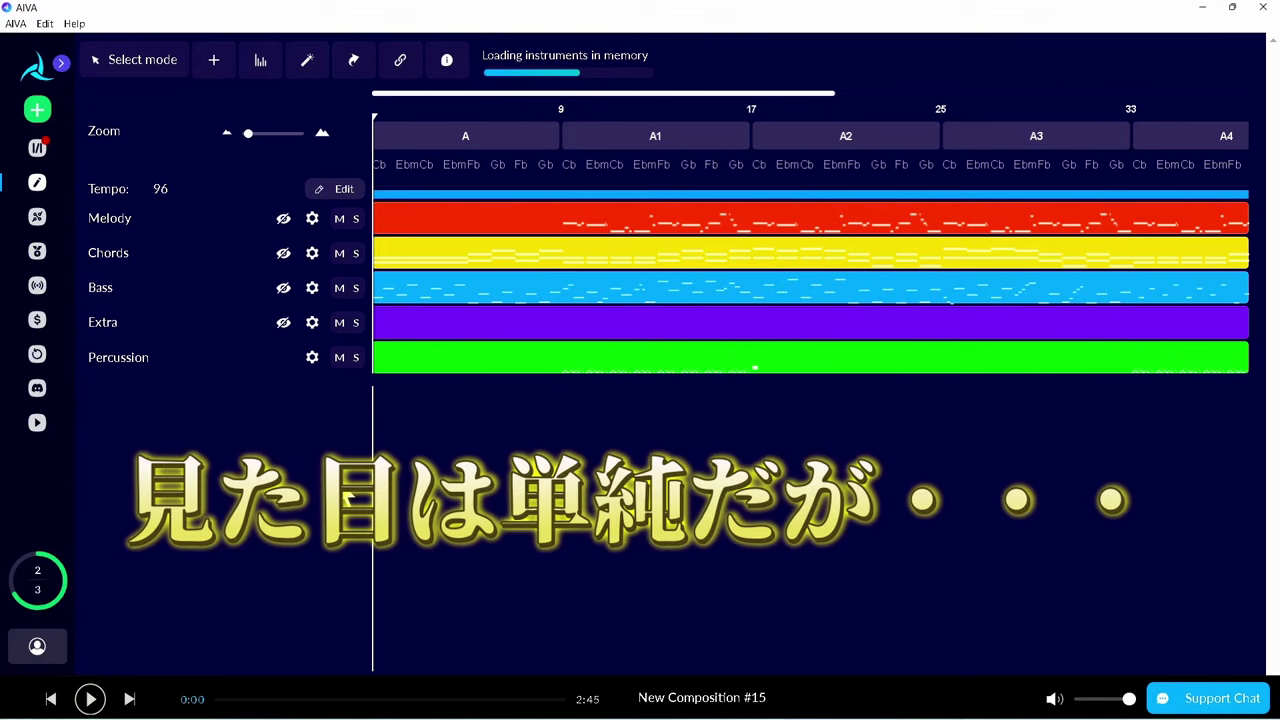
Examine the notes and assigned instruments of the Extra, Chords and Bass layers in New Composition #15
{"action": "left_click", "coordinate": [160, 322]}
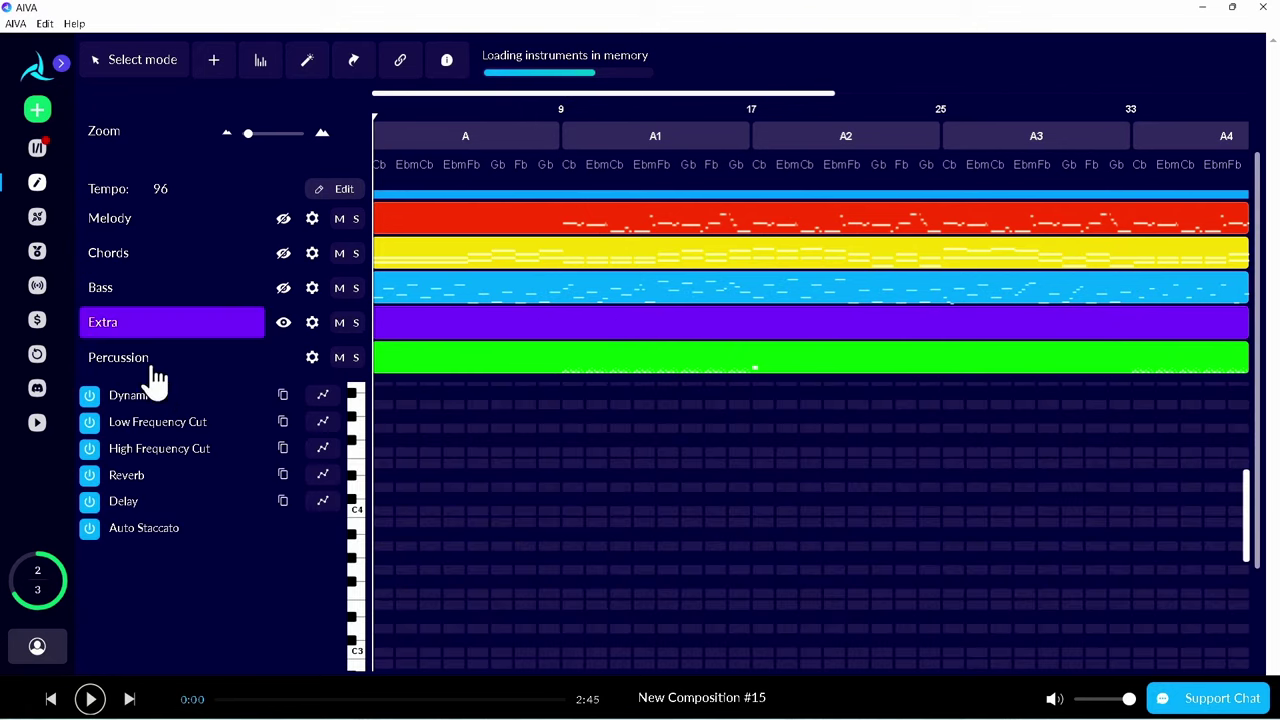
{"action": "scroll", "coordinate": [210, 451], "scroll_direction": "down", "scroll_amount": 2}
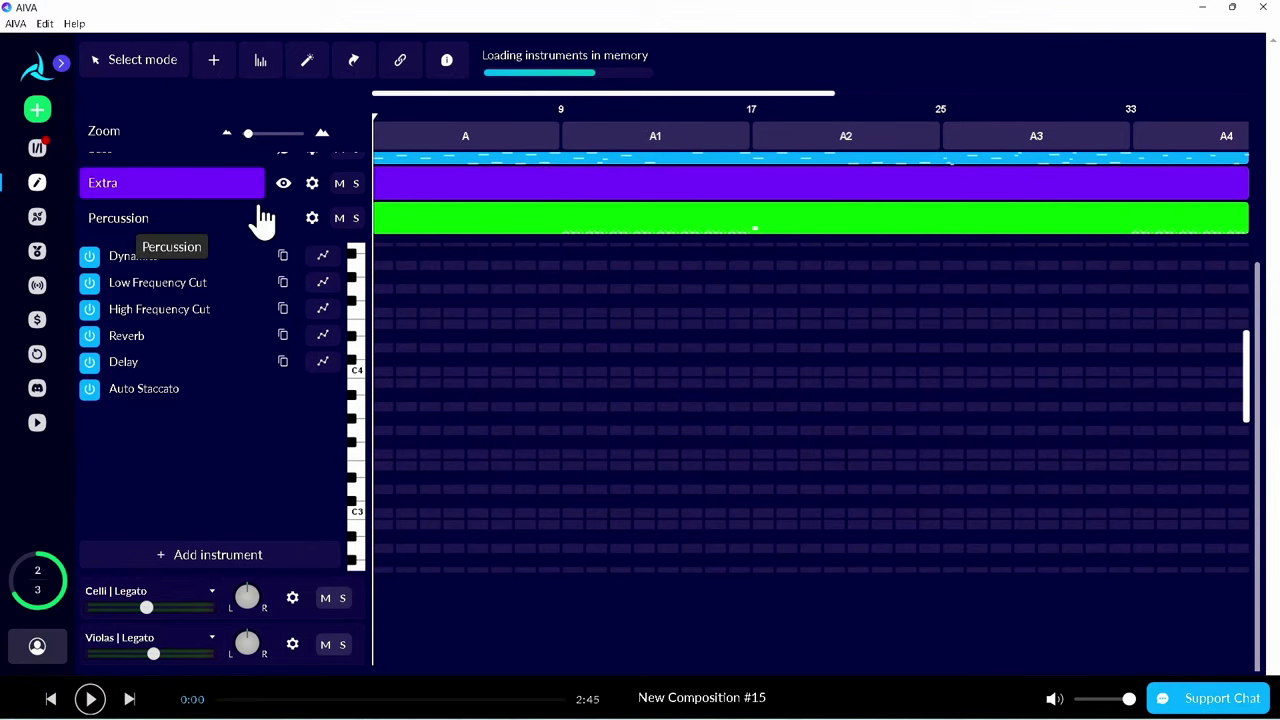
{"action": "scroll", "coordinate": [180, 265], "scroll_direction": "up", "scroll_amount": 2}
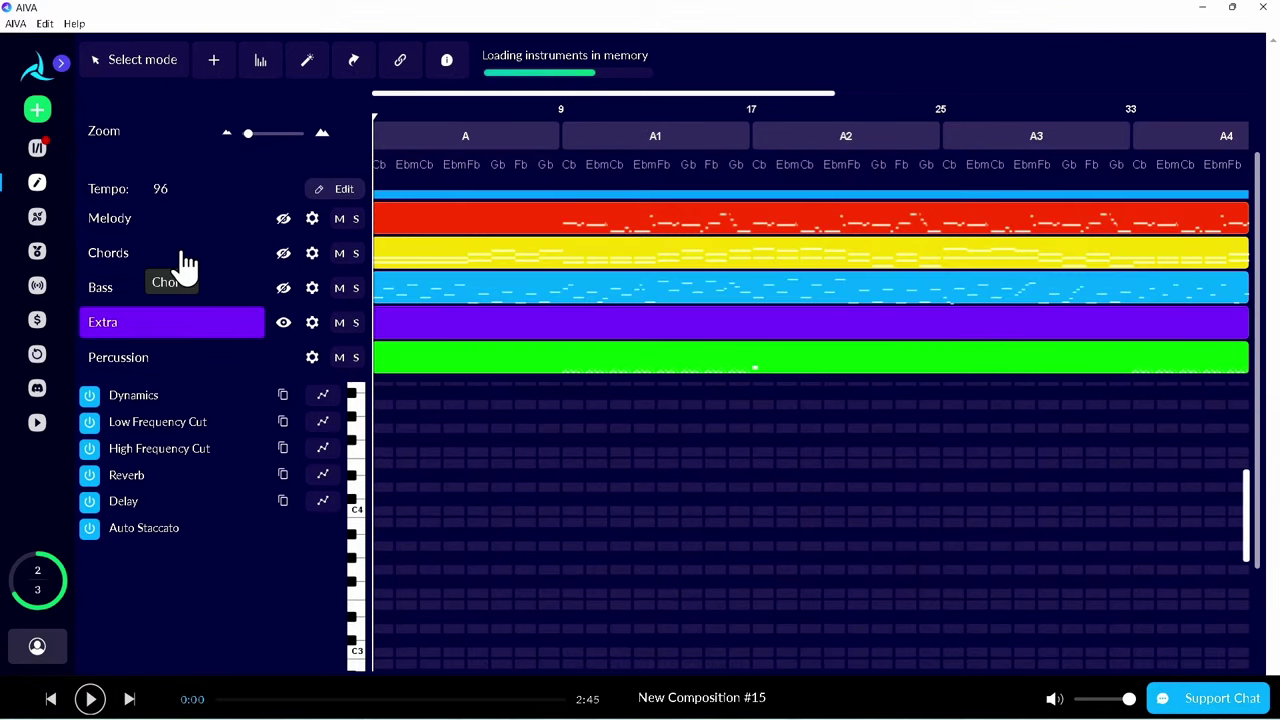
{"action": "left_click", "coordinate": [185, 262]}
{"action": "scroll", "coordinate": [185, 262], "scroll_direction": "down", "scroll_amount": 2}
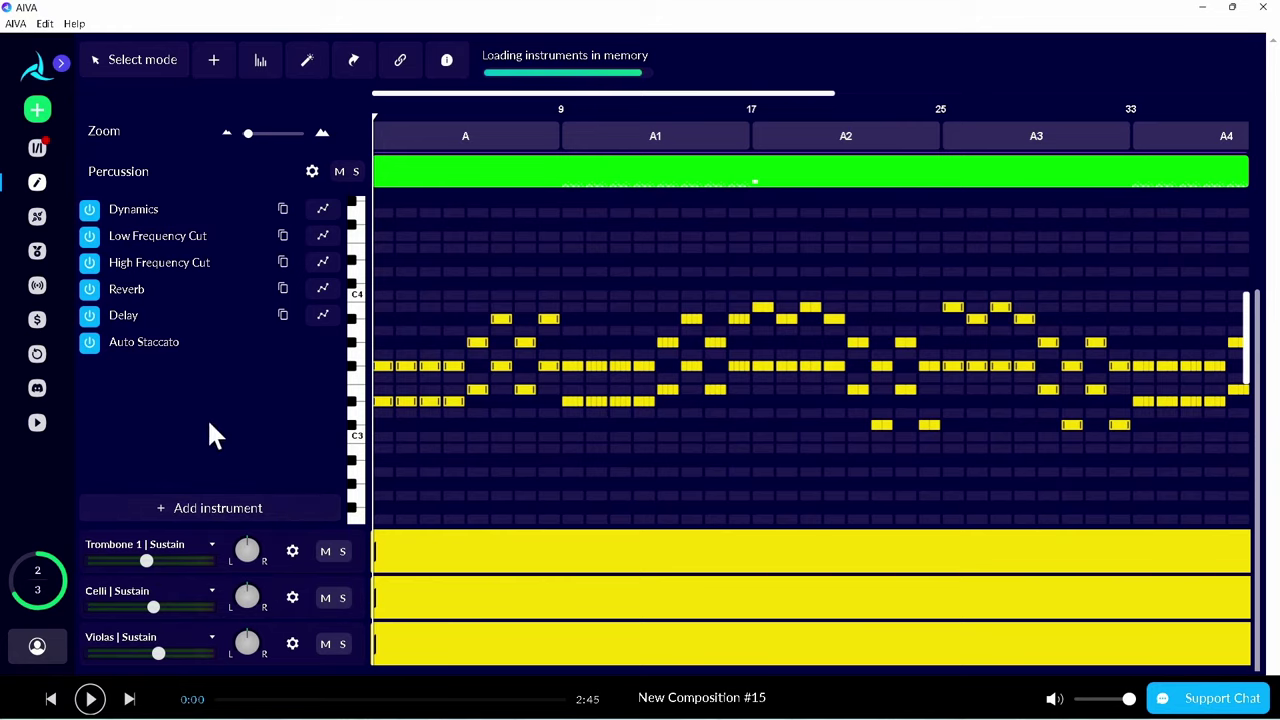
{"action": "scroll", "coordinate": [202, 403], "scroll_direction": "up", "scroll_amount": 2}
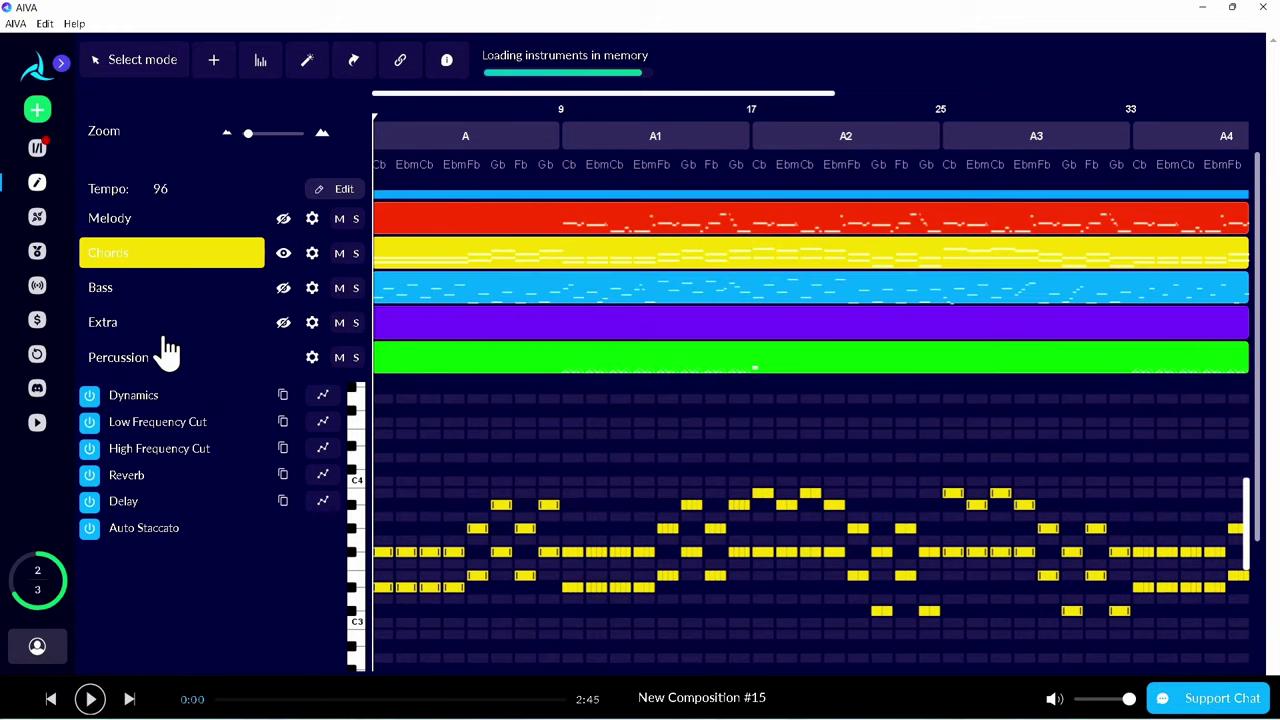
{"action": "scroll", "coordinate": [200, 420], "scroll_direction": "down", "scroll_amount": 4}
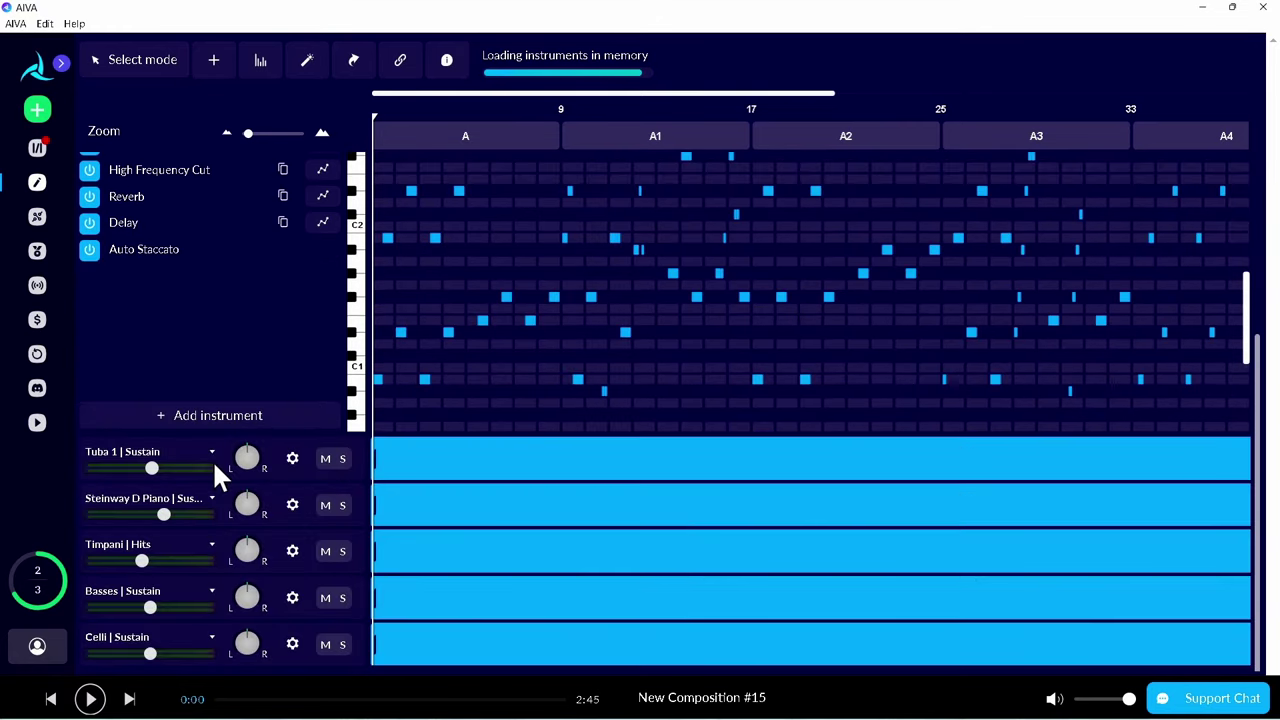